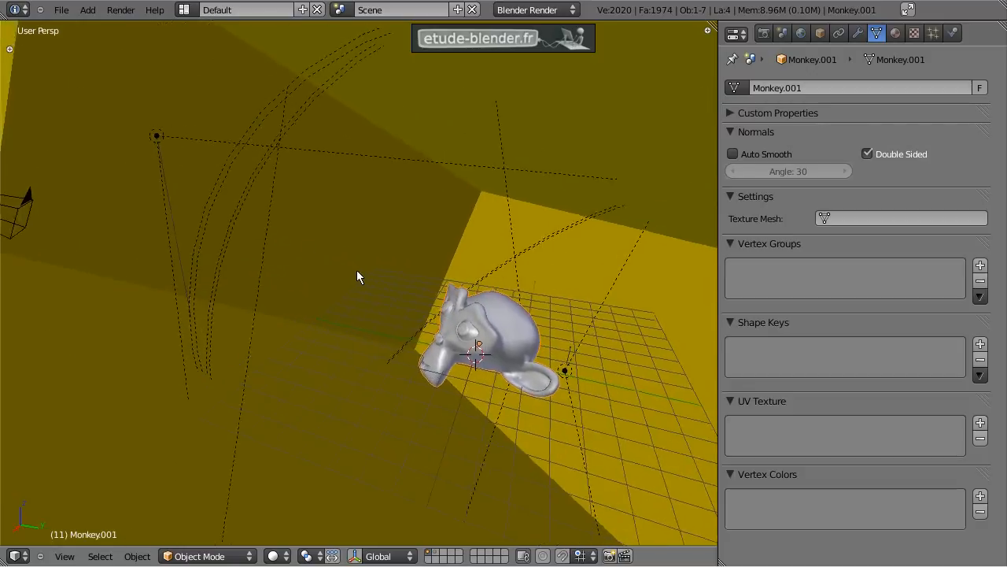
# Select the camera and show the scene in wireframe from the orthographic top view.
pyautogui.rightClick(58, 218)
pyautogui.moveTo(167, 210); pyautogui.dragTo(280, 260, button='middle')
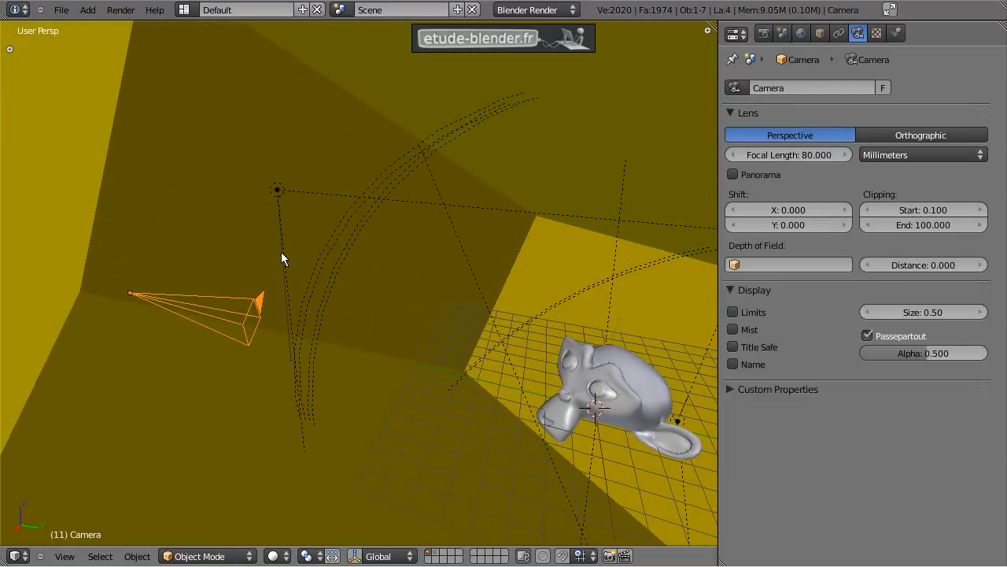
pyautogui.press('z')
pyautogui.press('KP_5')
pyautogui.press('KP_7')
pyautogui.scroll(-1, 396, 235)
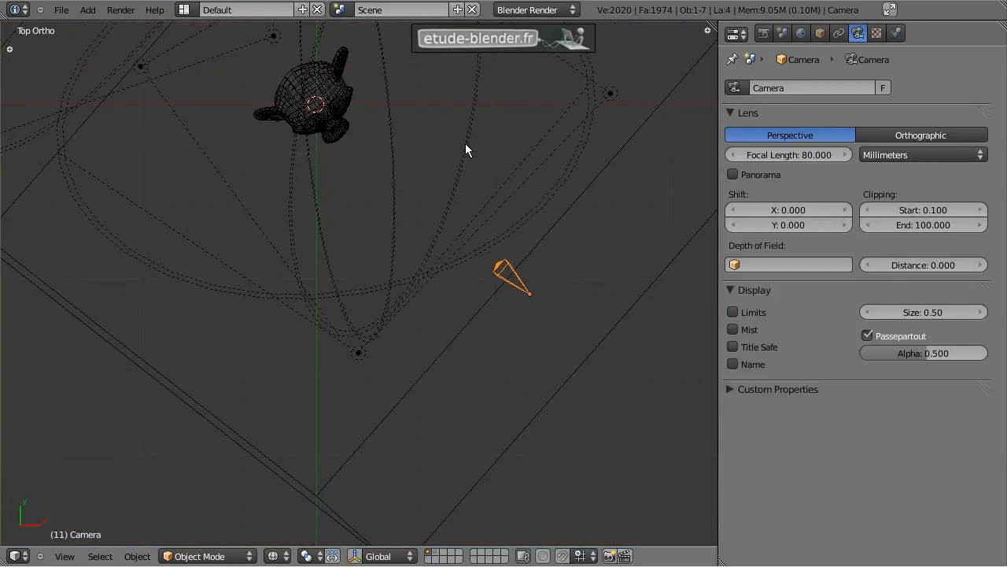
# Select all four spot lamps surrounding the monkey head and inspect their arrangement in perspective.
pyautogui.keyDown('shift'); pyautogui.moveTo(465, 143); pyautogui.dragTo(496, 189, button='middle'); pyautogui.keyUp('shift')
pyautogui.rightClick(390, 398)
pyautogui.keyDown('shift'); pyautogui.moveTo(492, 237); pyautogui.dragTo(461, 269, button='middle'); pyautogui.keyUp('shift')
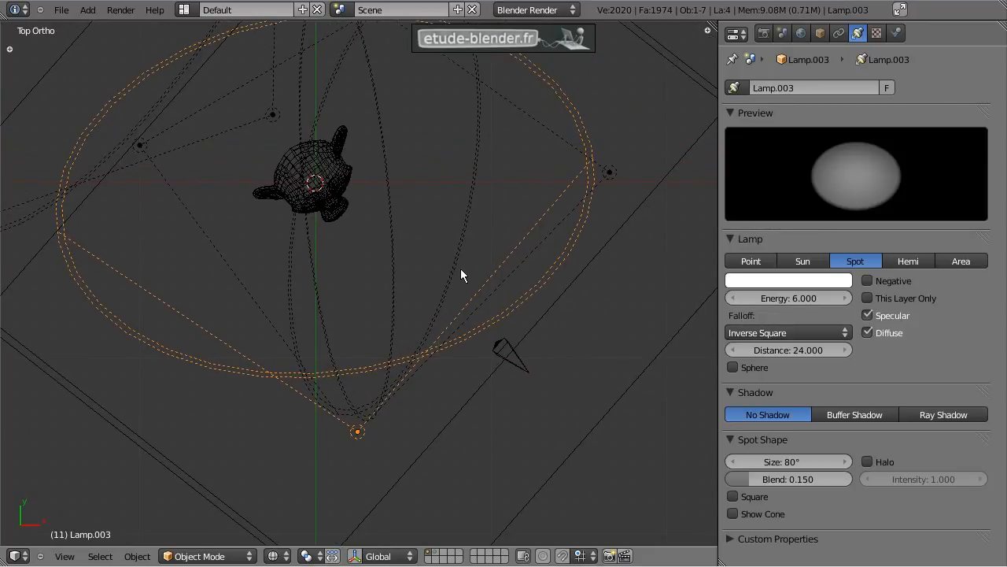
pyautogui.keyDown('shift'); pyautogui.rightClick(606, 178); pyautogui.keyUp('shift')
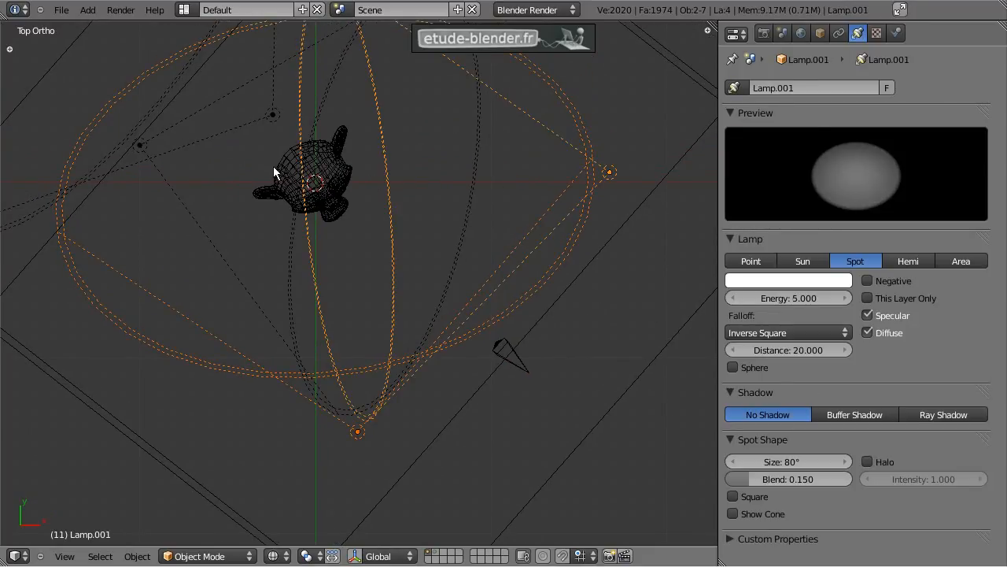
pyautogui.keyDown('shift'); pyautogui.moveTo(273, 166); pyautogui.dragTo(339, 222, button='middle'); pyautogui.keyUp('shift')
pyautogui.keyDown('shift'); pyautogui.rightClick(212, 213); pyautogui.keyUp('shift')
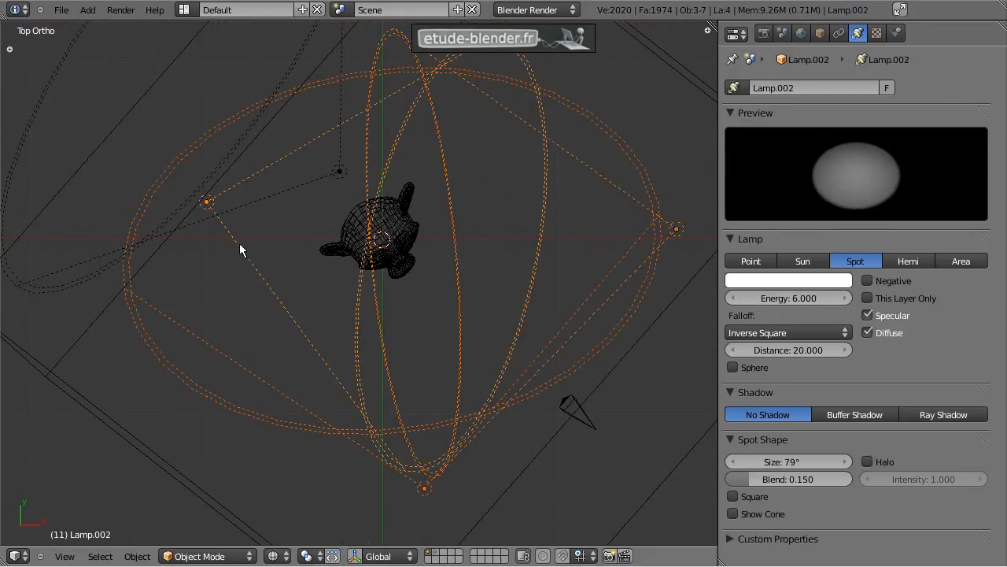
pyautogui.keyDown('shift'); pyautogui.rightClick(343, 175); pyautogui.keyUp('shift')
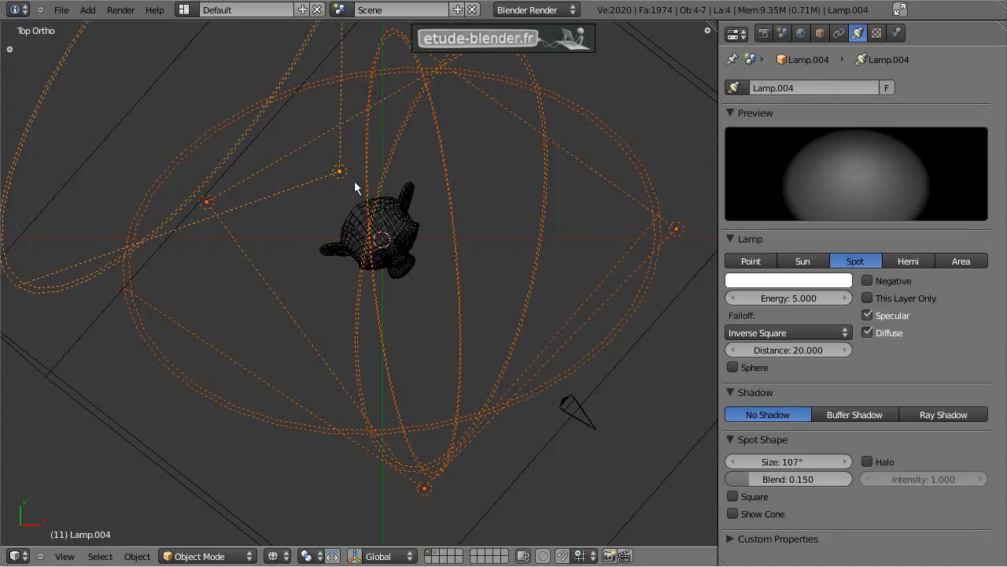
pyautogui.moveTo(464, 256)
pyautogui.keyDown('shift'); pyautogui.mouseDown(button='middle')
pyautogui.moveTo(396, 211)
pyautogui.moveTo(456, 218)
pyautogui.moveTo(447, 247)
pyautogui.mouseUp(button='middle'); pyautogui.keyUp('shift')
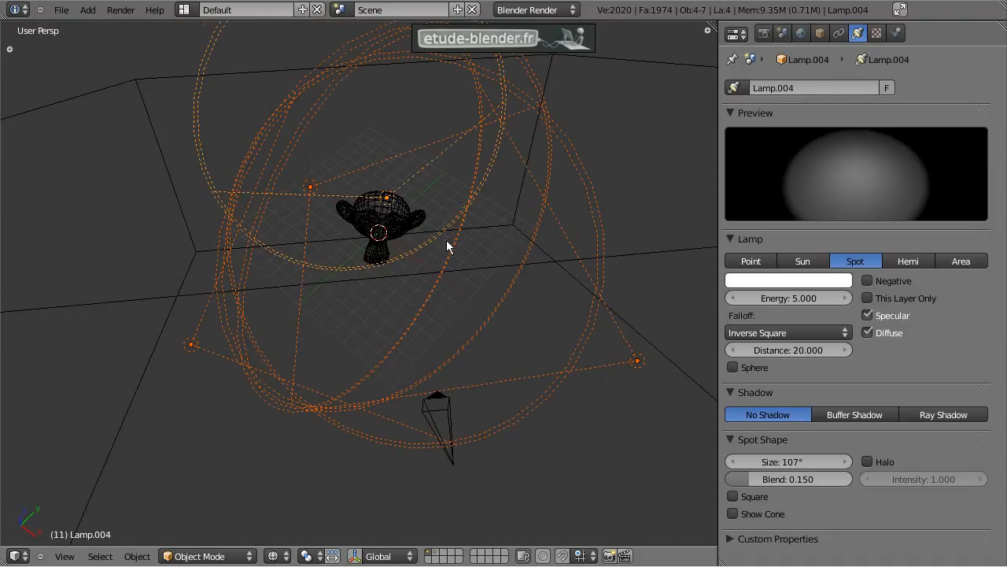
pyautogui.scroll(2, 468, 281)
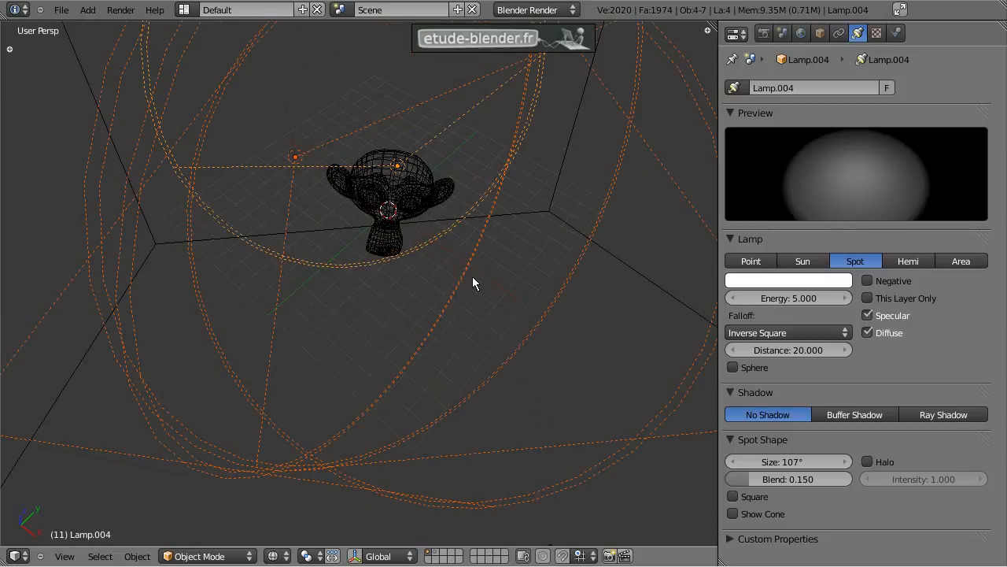
# Return the viewport to solid shading and create a new material for the monkey head.
pyautogui.press('z')
pyautogui.moveTo(494, 281)
pyautogui.mouseDown(button='middle')
pyautogui.moveTo(425, 242)
pyautogui.moveTo(321, 275)
pyautogui.moveTo(128, 225)
pyautogui.moveTo(333, 285)
pyautogui.moveTo(243, 263)
pyautogui.moveTo(357, 263)
pyautogui.mouseUp(button='middle')
pyautogui.moveTo(541, 259)
pyautogui.mouseDown(button='middle')
pyautogui.moveTo(479, 259)
pyautogui.moveTo(603, 275)
pyautogui.mouseUp(button='middle')
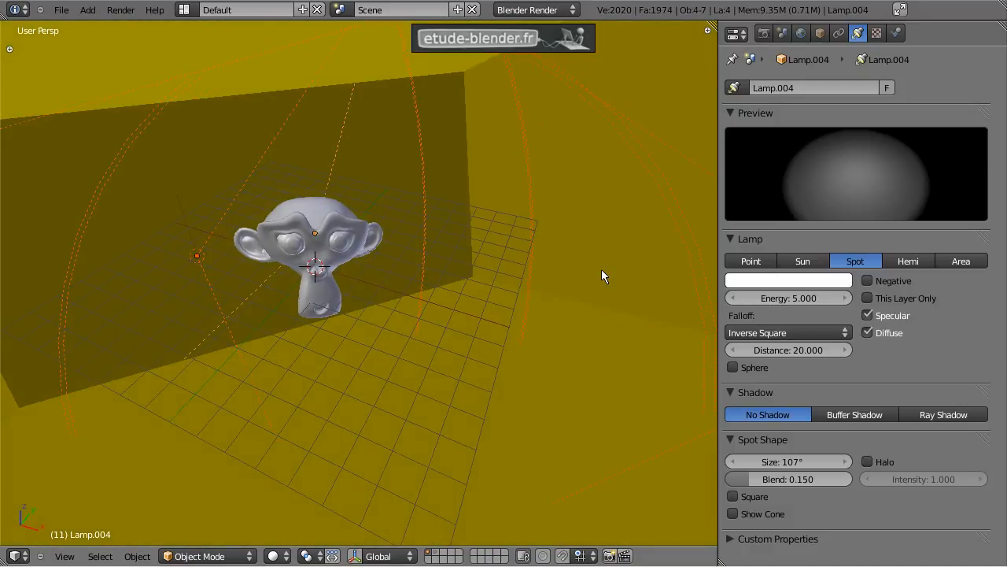
pyautogui.press('z')
pyautogui.press('z')
pyautogui.rightClick(321, 222)
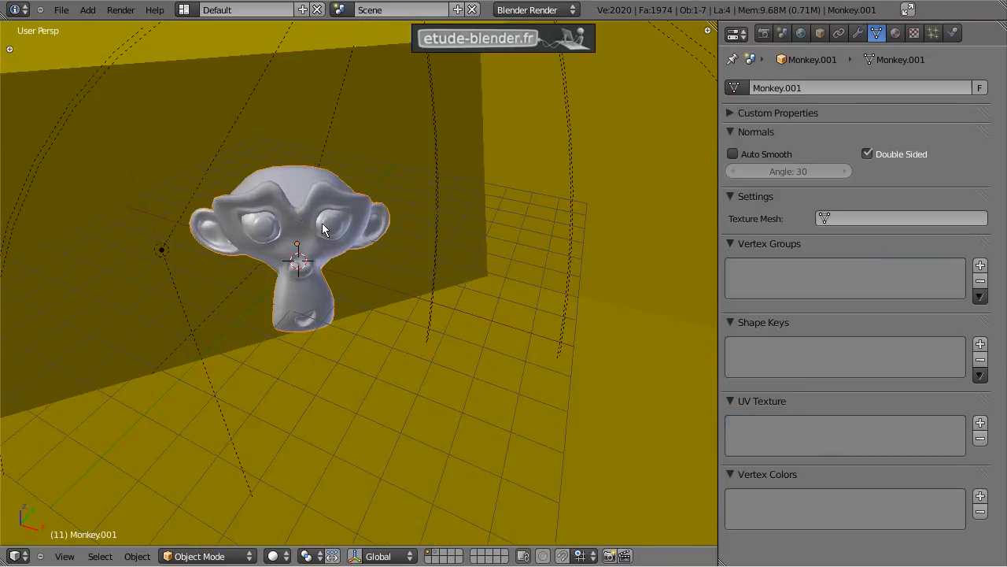
pyautogui.moveTo(452, 208); pyautogui.dragTo(514, 192, button='middle')
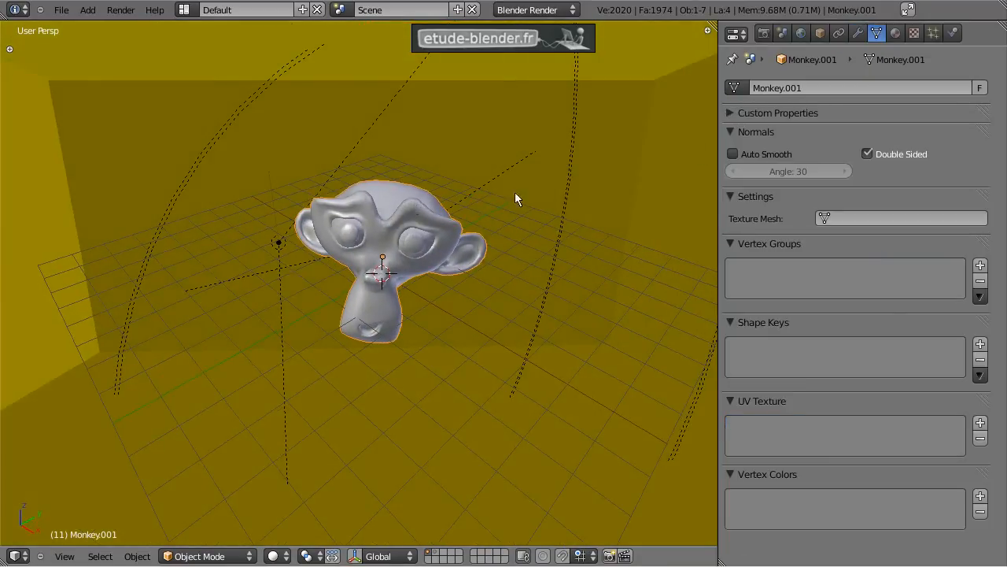
pyautogui.click(900, 34)
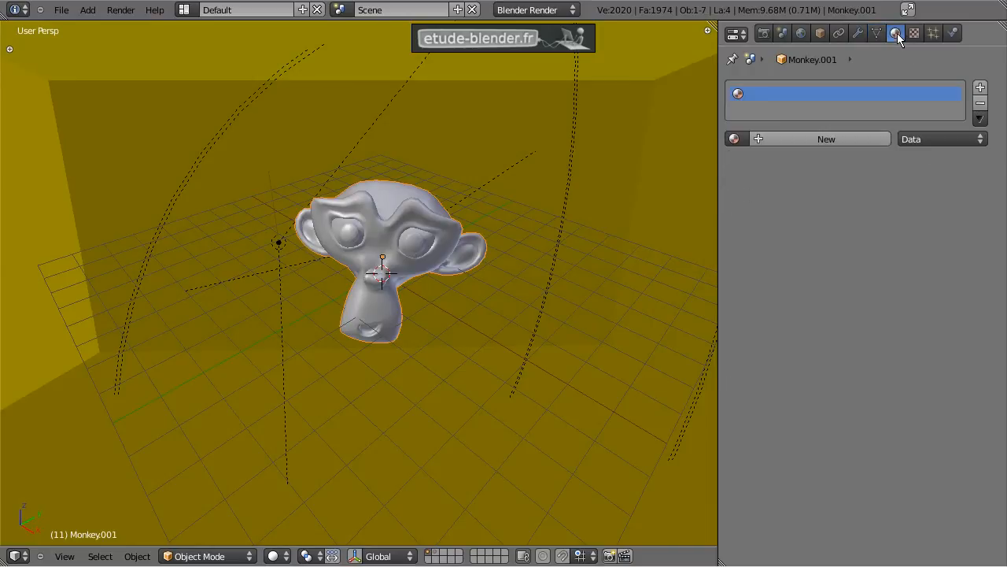
pyautogui.click(825, 140)
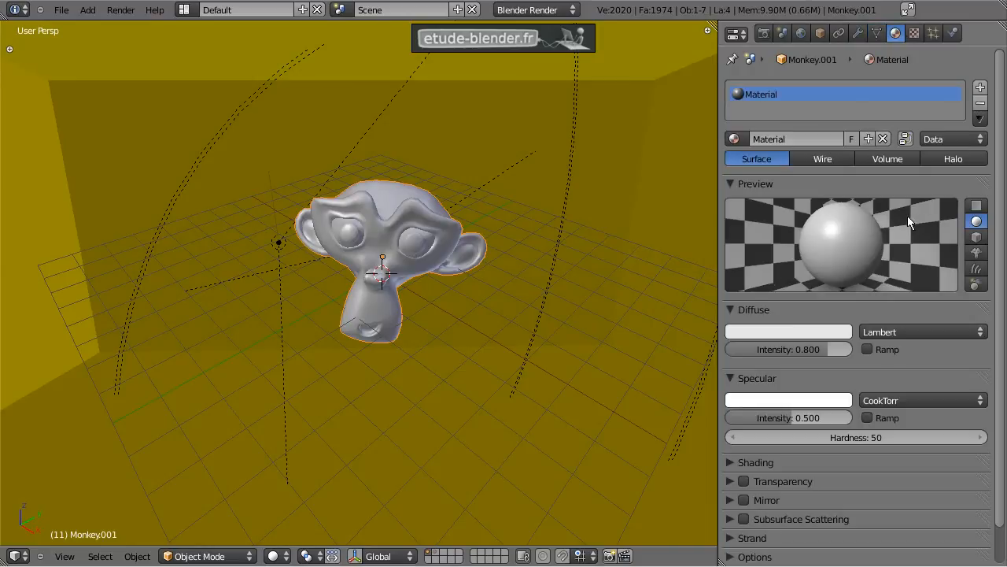
# Try the plane and cube material previews and set the preview type to Monkey.
pyautogui.click(976, 206)
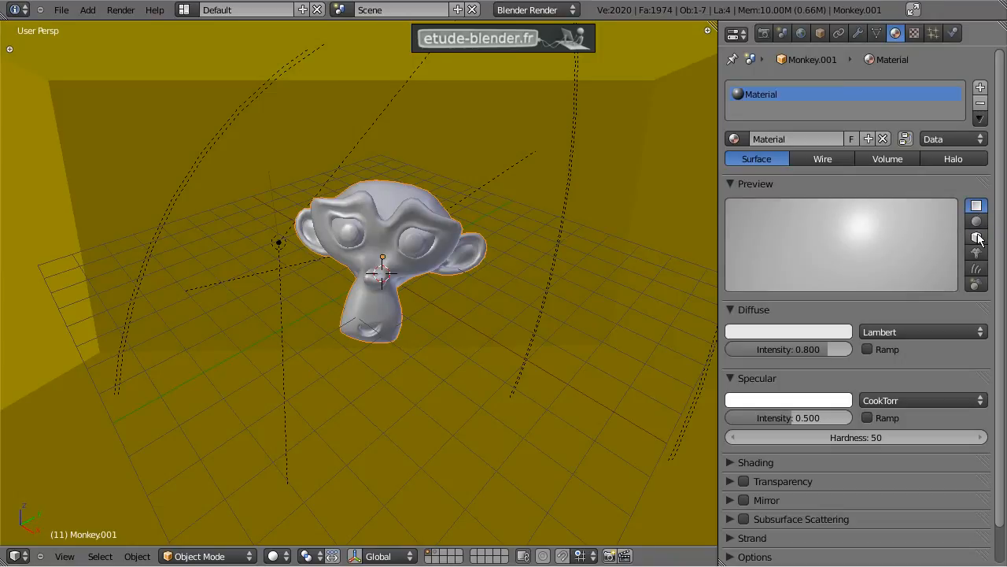
pyautogui.click(976, 238)
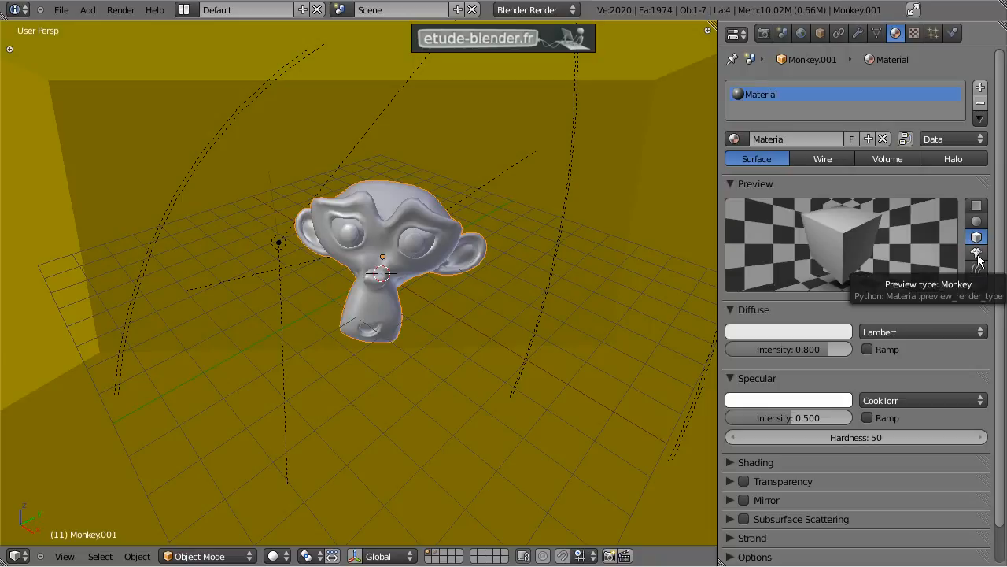
pyautogui.click(977, 253)
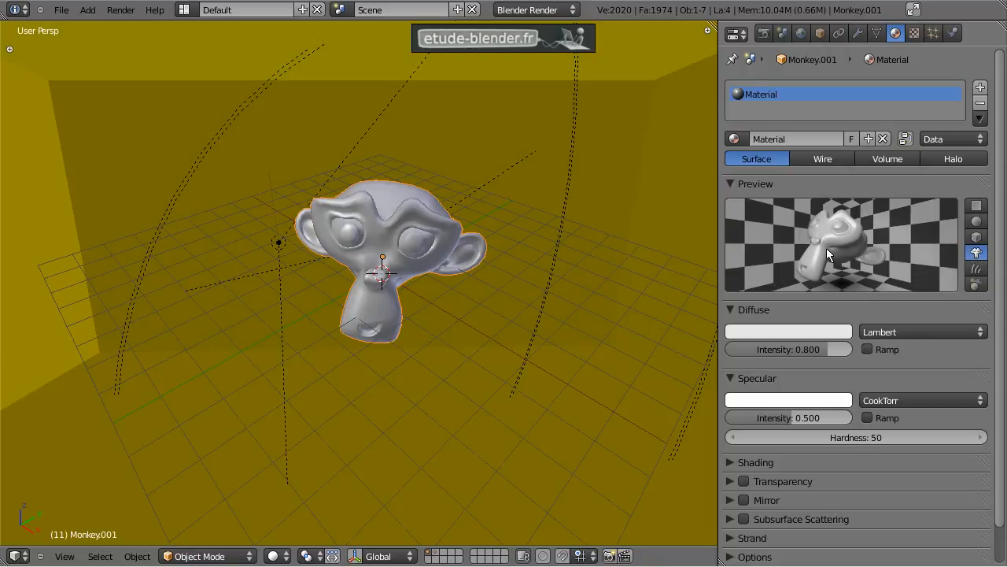
# Set the material's diffuse colour to bright green with RGB values 0.141, 1.000 and 0.013.
pyautogui.scroll(-1, 818, 279)
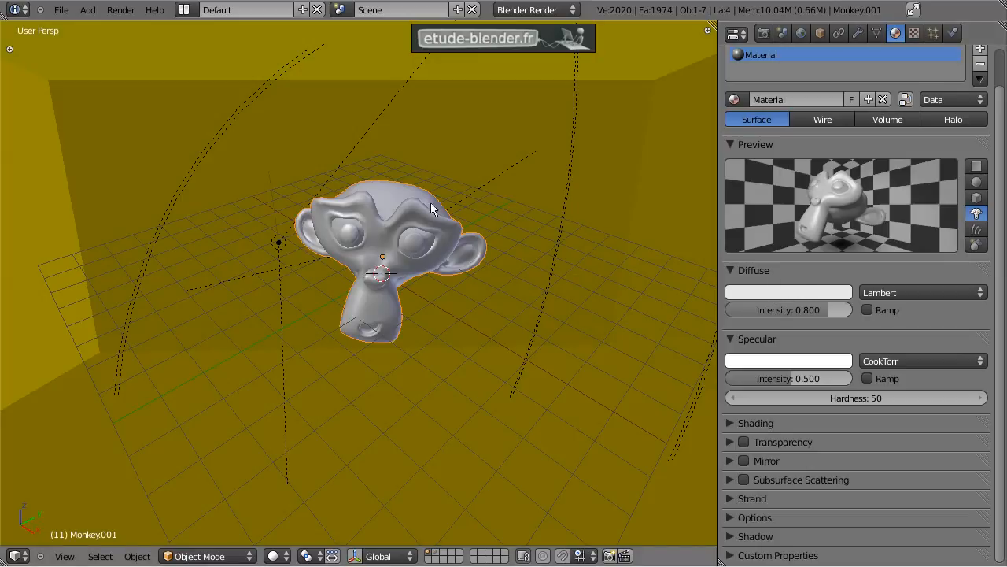
pyautogui.click(791, 292)
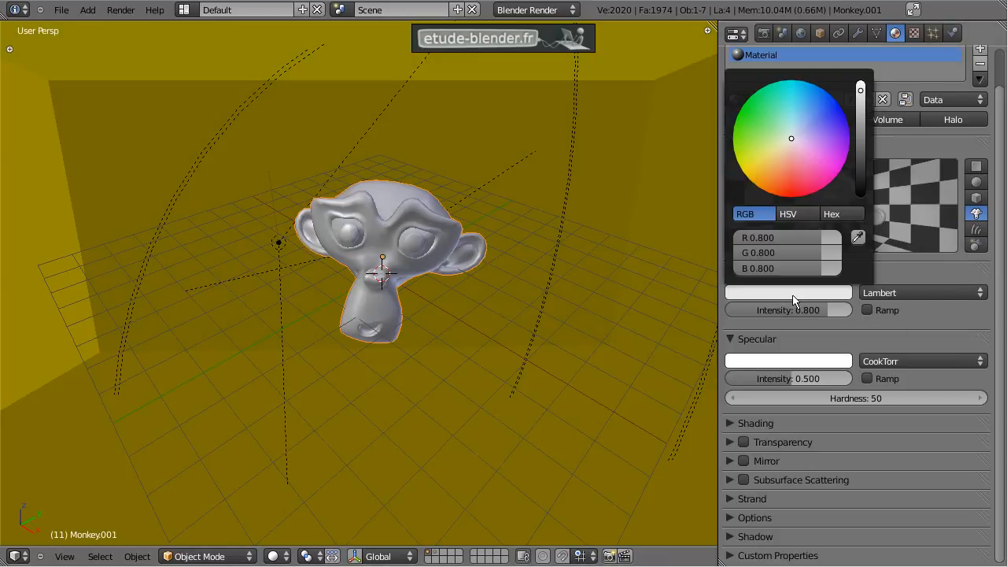
pyautogui.moveTo(794, 179)
pyautogui.mouseDown()
pyautogui.moveTo(768, 136)
pyautogui.moveTo(823, 103)
pyautogui.moveTo(812, 164)
pyautogui.moveTo(788, 171)
pyautogui.mouseUp()
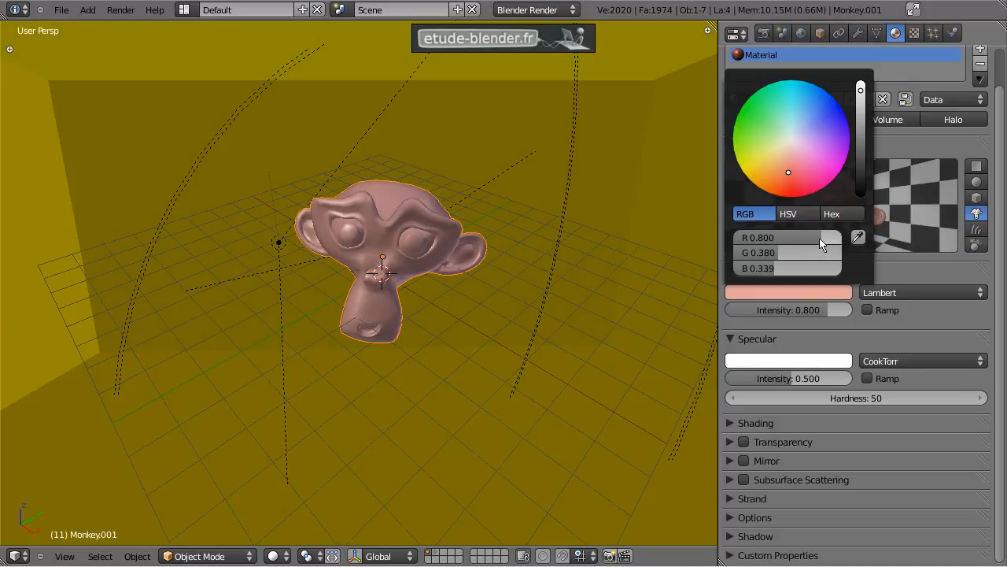
pyautogui.moveTo(825, 236); pyautogui.dragTo(853, 256)
pyautogui.moveTo(773, 267); pyautogui.dragTo(740, 269)
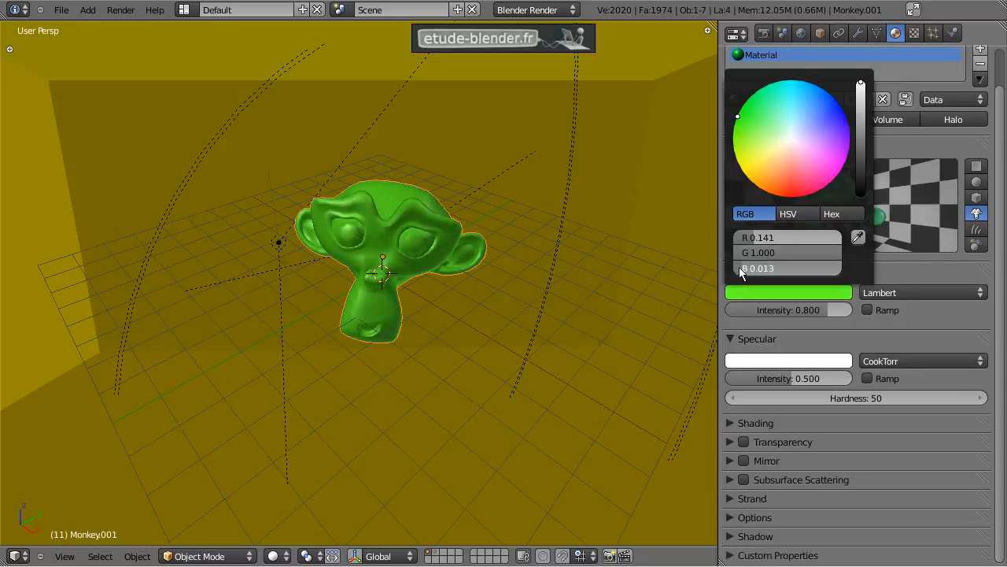
# Sample the yellow wall as the diffuse colour, and change it to pure red with RGB values 1.000, 0.000 and 0.000.
pyautogui.click(858, 238)
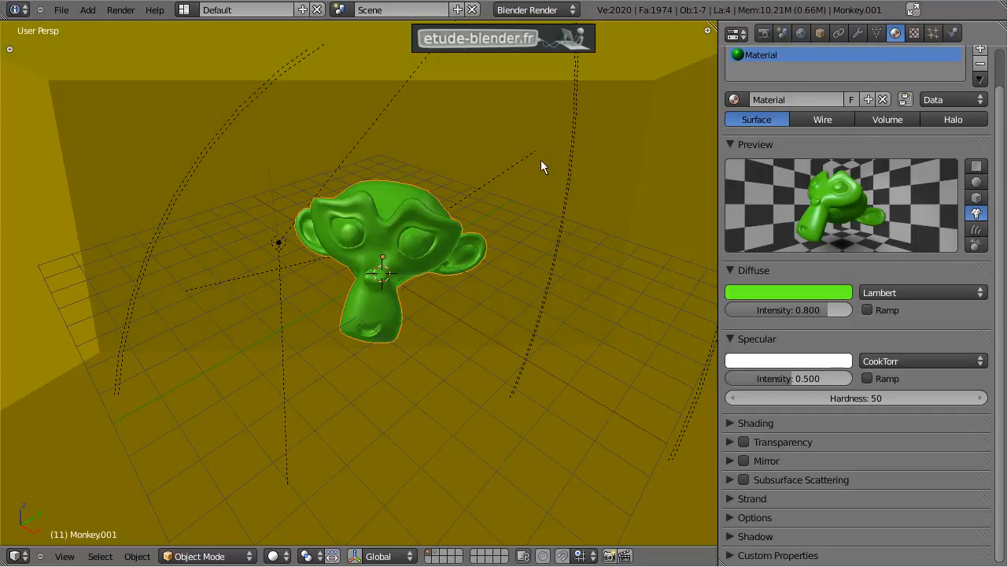
pyautogui.click(502, 75)
pyautogui.click(794, 292)
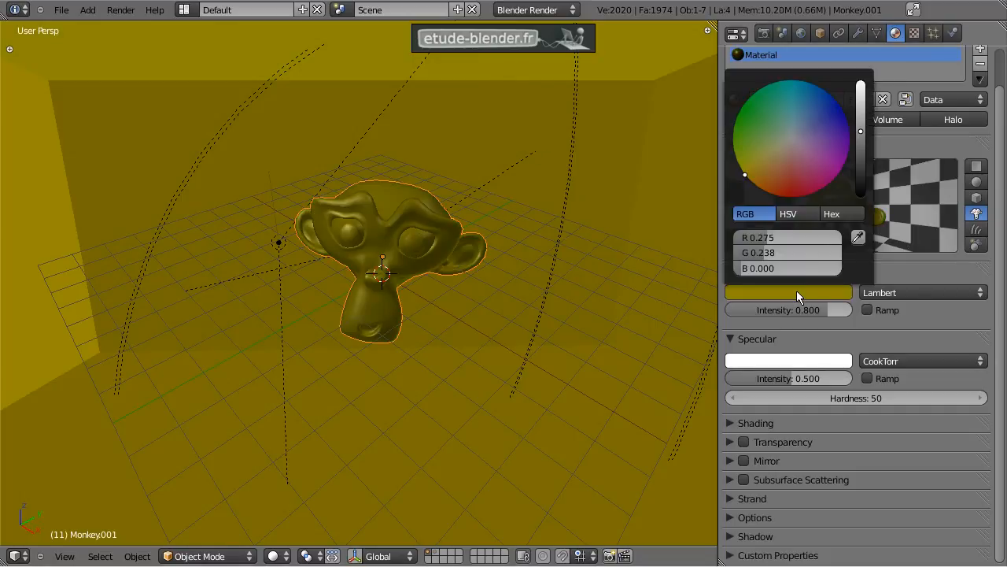
pyautogui.moveTo(750, 236); pyautogui.dragTo(851, 239)
pyautogui.moveTo(762, 255); pyautogui.dragTo(734, 252)
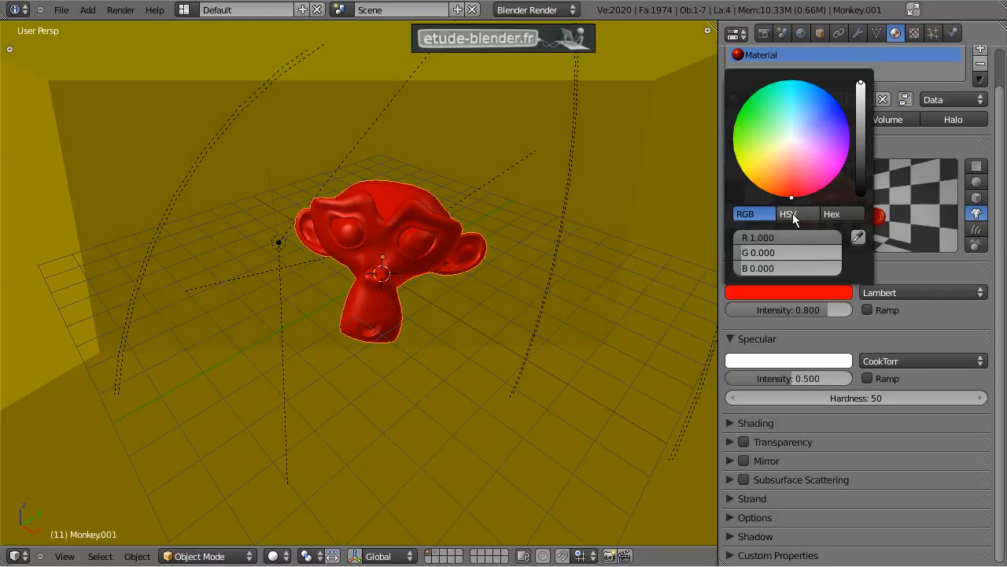
# Show the diffuse colour as HSV values and try a medium blue and a pale turquoise.
pyautogui.click(793, 216)
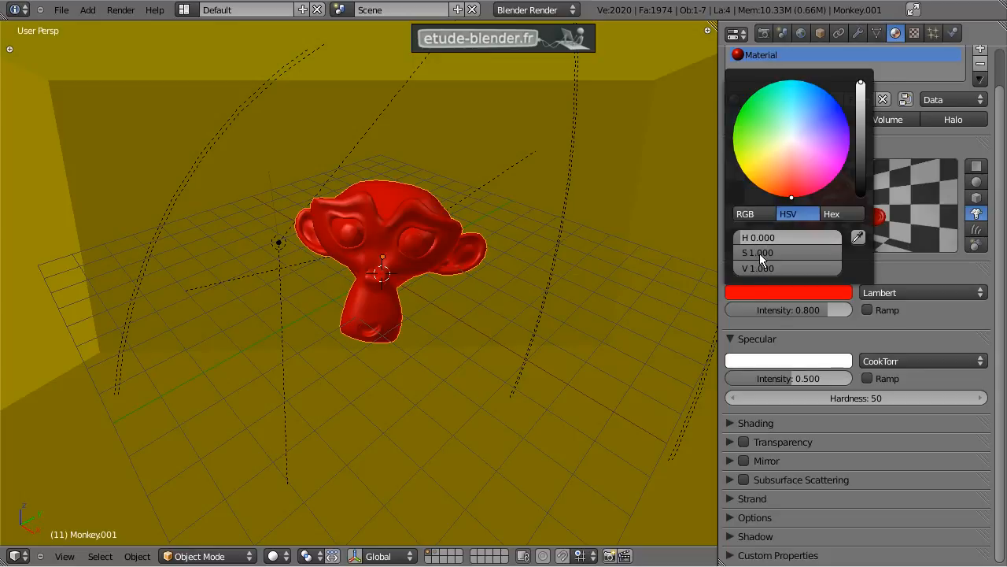
pyautogui.moveTo(861, 82)
pyautogui.mouseDown()
pyautogui.moveTo(863, 194)
pyautogui.moveTo(862, 86)
pyautogui.mouseUp()
pyautogui.moveTo(792, 177); pyautogui.dragTo(829, 103)
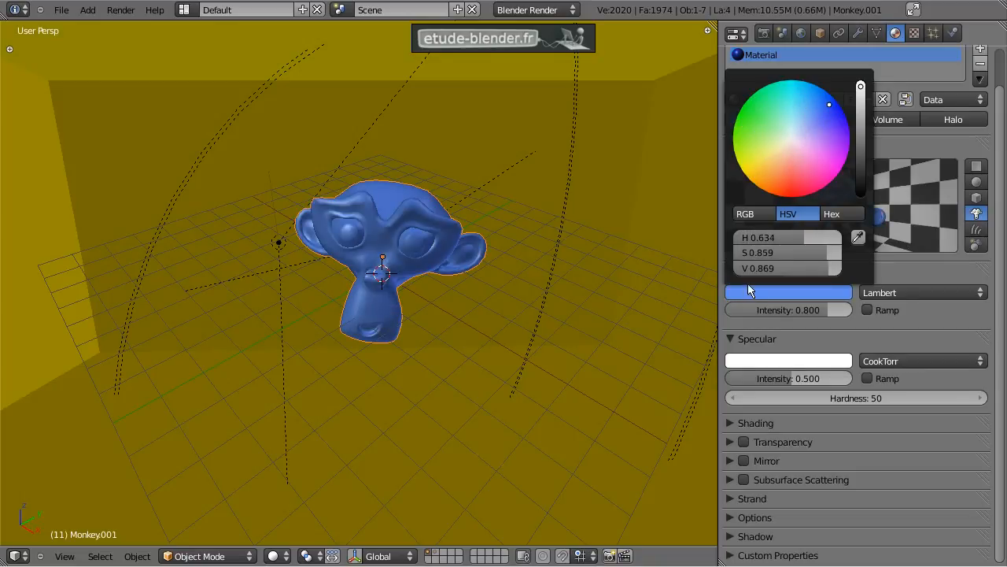
pyautogui.moveTo(832, 108); pyautogui.dragTo(776, 110)
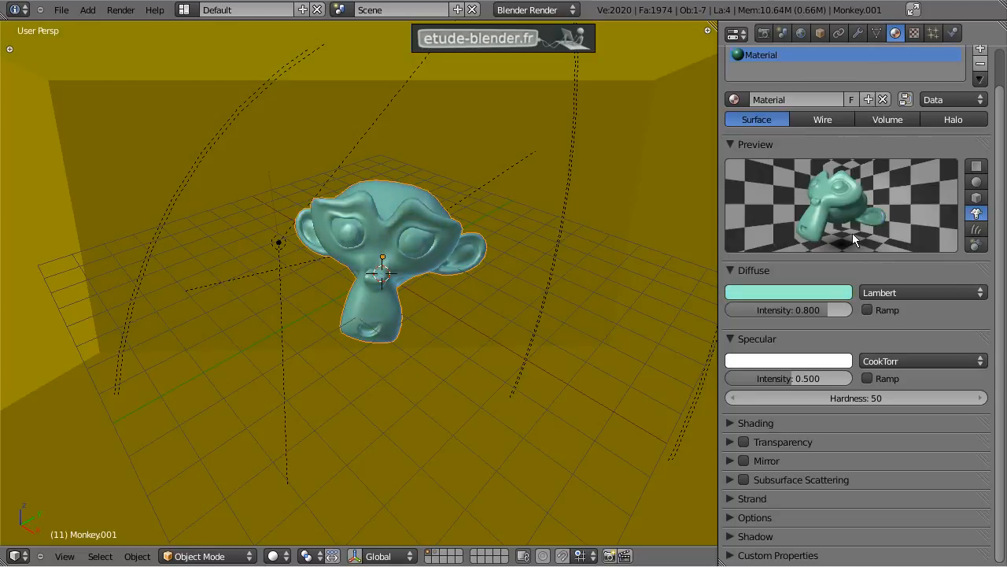
# Show the diffuse colour as a hex code and change it to blue 6891F0.
pyautogui.click(783, 293)
pyautogui.click(842, 214)
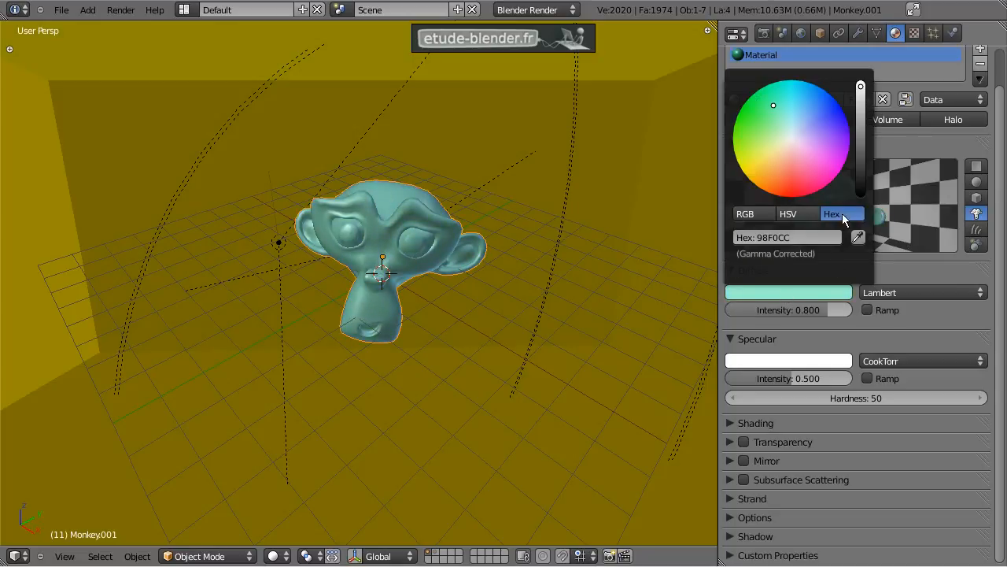
pyautogui.moveTo(776, 108); pyautogui.dragTo(828, 105)
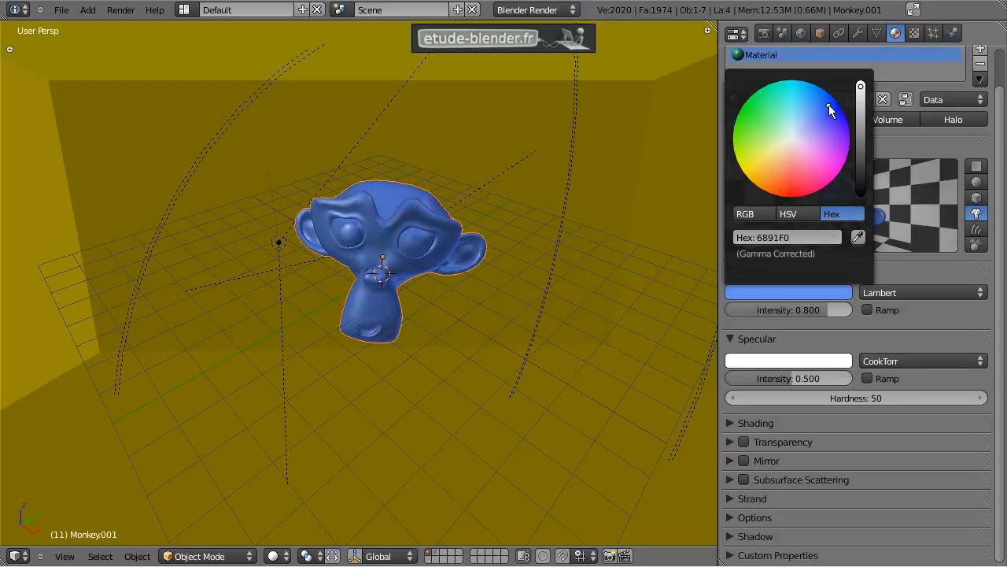
# Set the diffuse colour in RGB mode to pure red: R 1.000, G 0.000, B 0.000.
pyautogui.click(831, 291)
pyautogui.click(753, 215)
pyautogui.moveTo(800, 237); pyautogui.dragTo(897, 238)
pyautogui.moveTo(834, 267); pyautogui.dragTo(725, 269)
pyautogui.moveTo(787, 252); pyautogui.dragTo(740, 252)
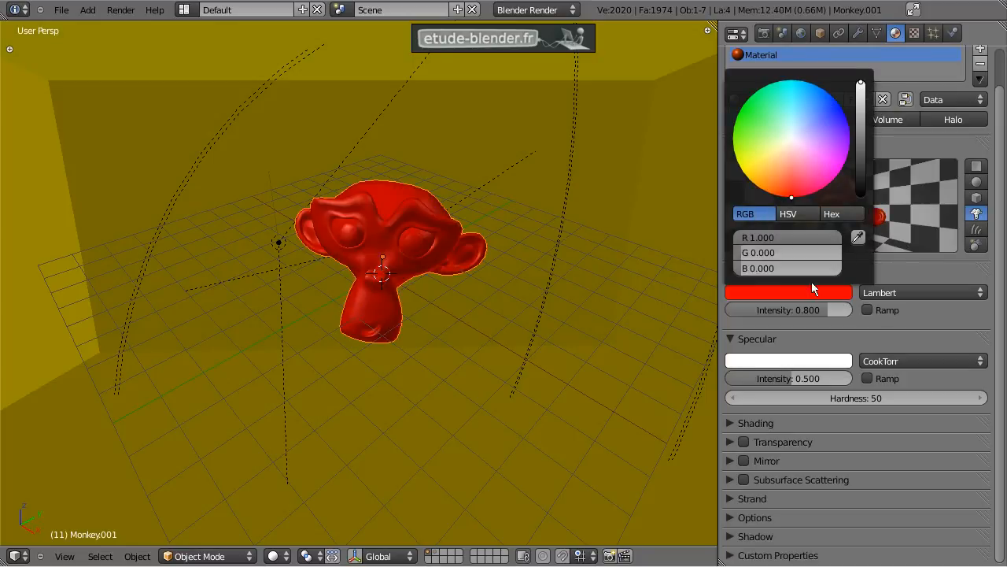
# Change the diffuse shader model to Oren-Nayar and render the scene.
pyautogui.click(886, 294)
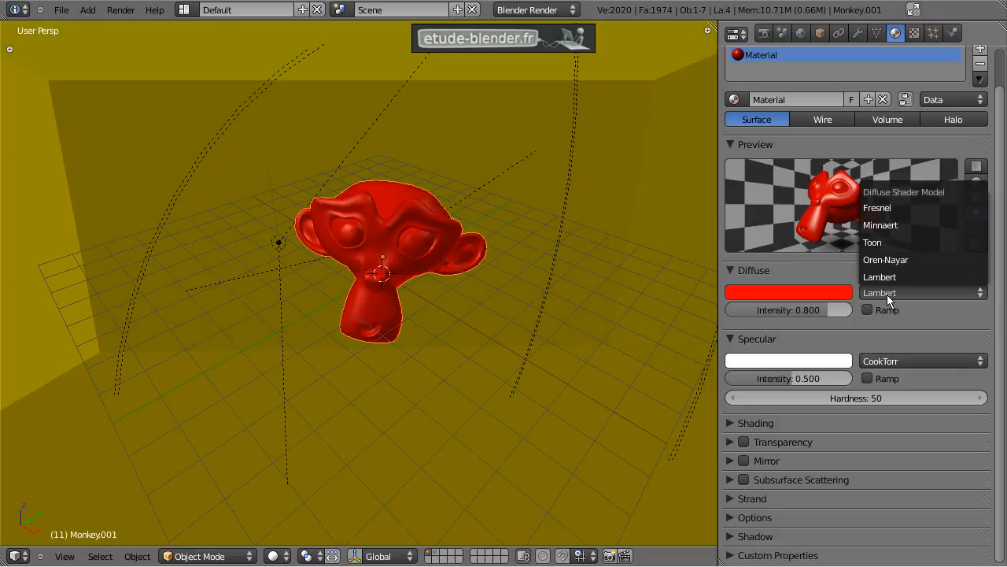
pyautogui.click(887, 294)
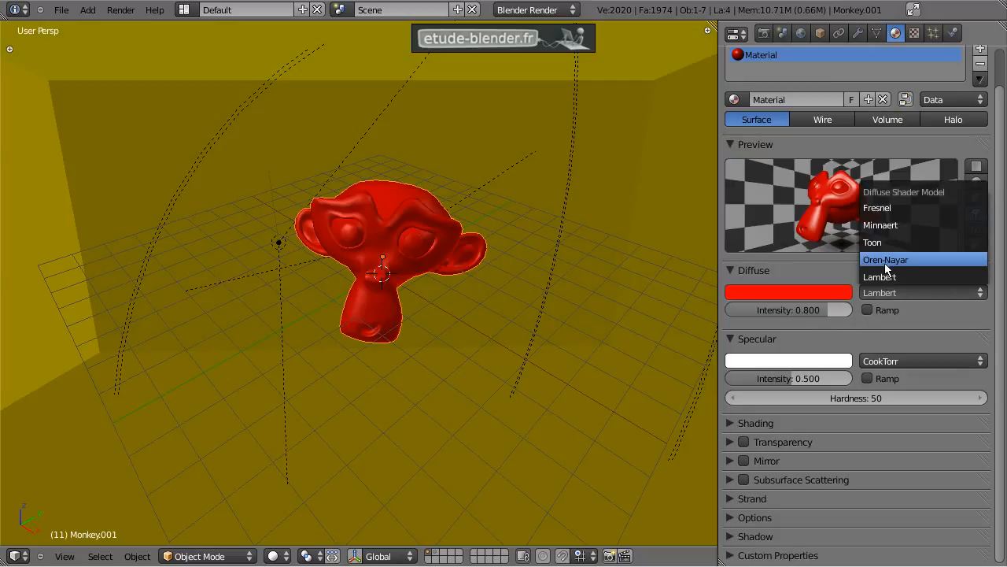
pyautogui.click(885, 263)
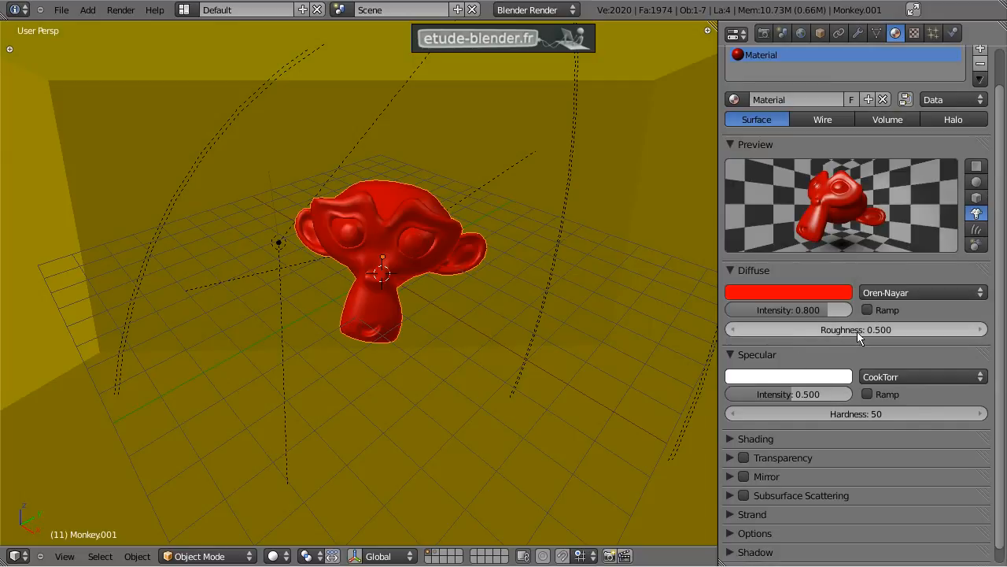
pyautogui.press('F12')
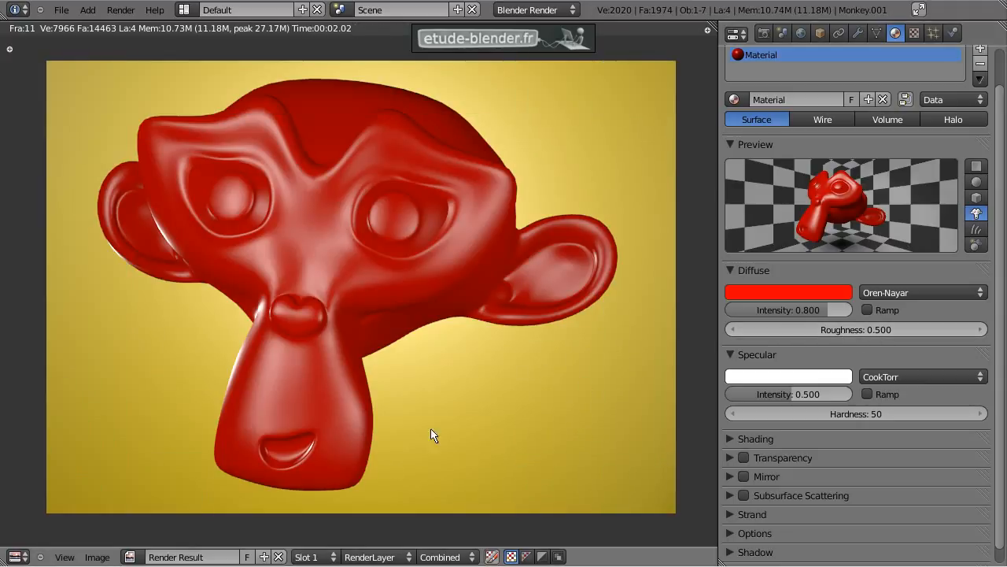
# Set the Oren-Nayar roughness to 3.140 and render the result into Slot 2.
pyautogui.click(315, 557)
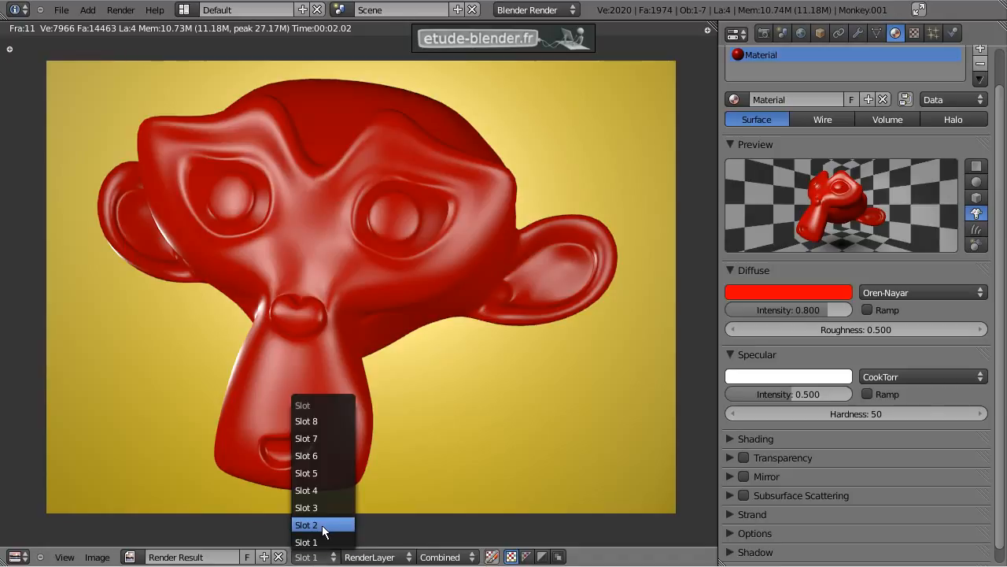
pyautogui.click(322, 525)
pyautogui.moveTo(864, 331)
pyautogui.mouseDown()
pyautogui.moveTo(976, 330)
pyautogui.moveTo(849, 332)
pyautogui.mouseUp()
pyautogui.press('F12')
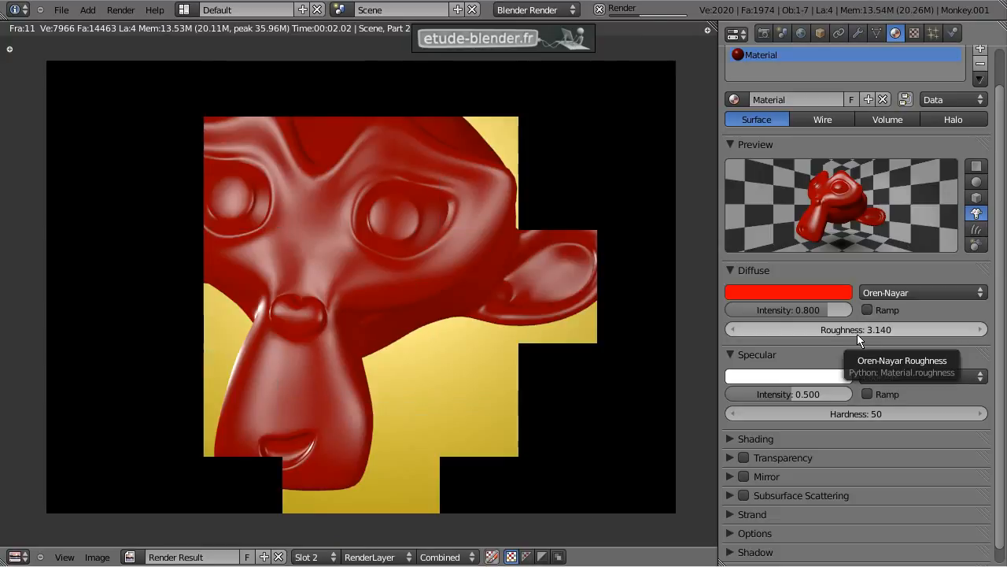
# Compare the render in Slot 1 with the one in Slot 2, ending on Slot 2.
pyautogui.click(313, 557)
pyautogui.click(319, 542)
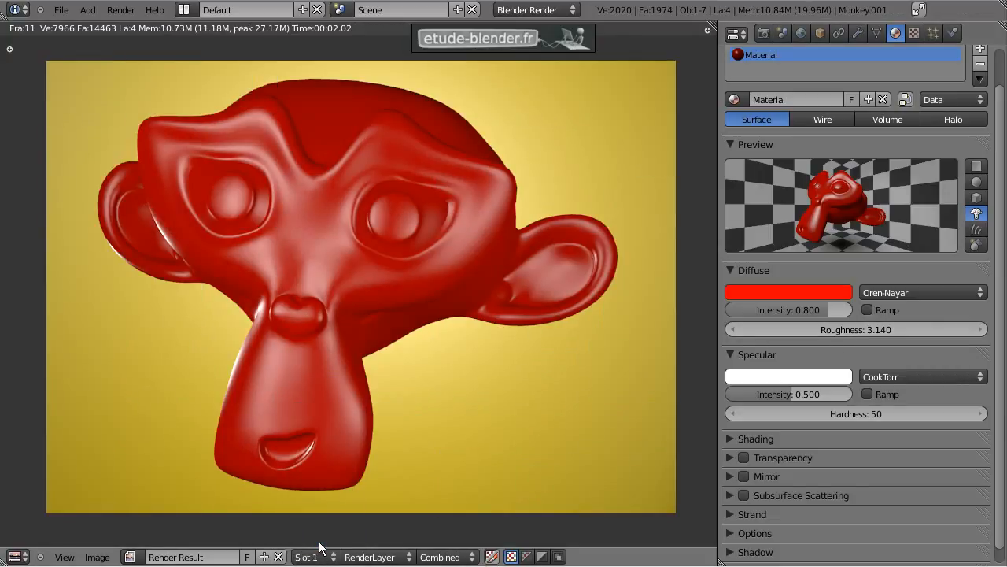
pyautogui.click(312, 556)
pyautogui.click(319, 524)
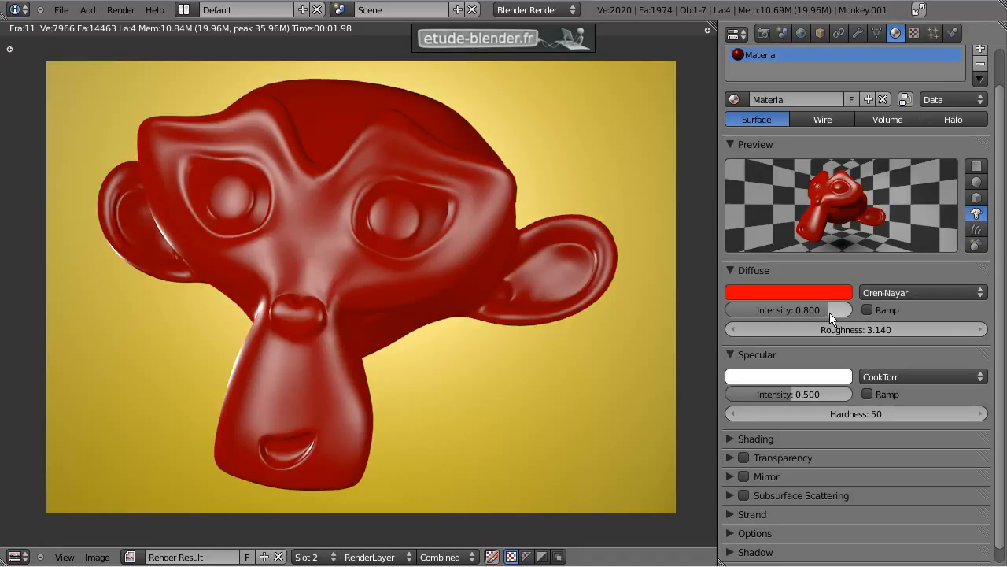
# Set the material's diffuse intensity to 0.977 and render the scene again.
pyautogui.moveTo(822, 312); pyautogui.dragTo(856, 313)
pyautogui.press('F12')
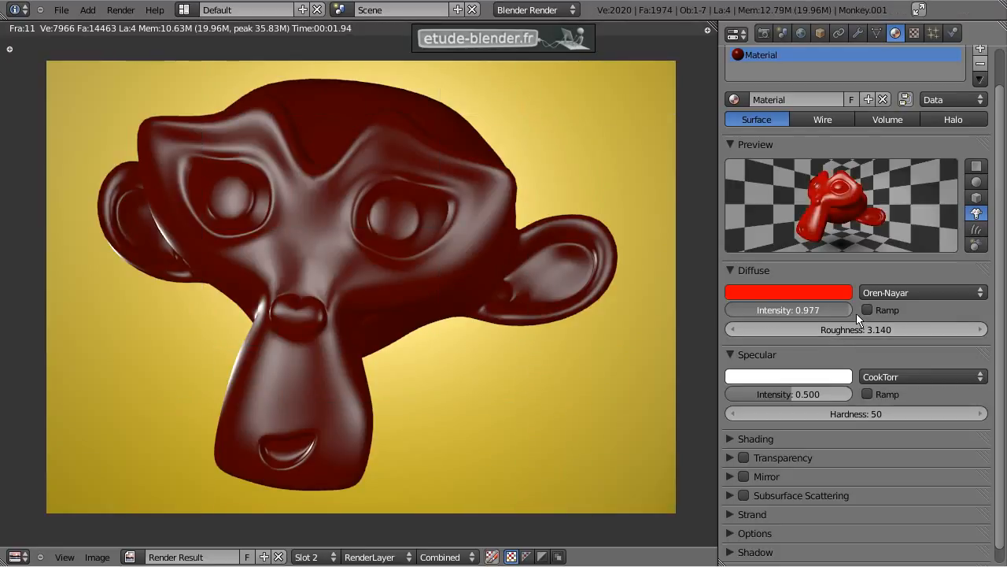
# Switch the diffuse shader model to Toon, set its size to 0.200 and render the monkey head.
pyautogui.click(899, 296)
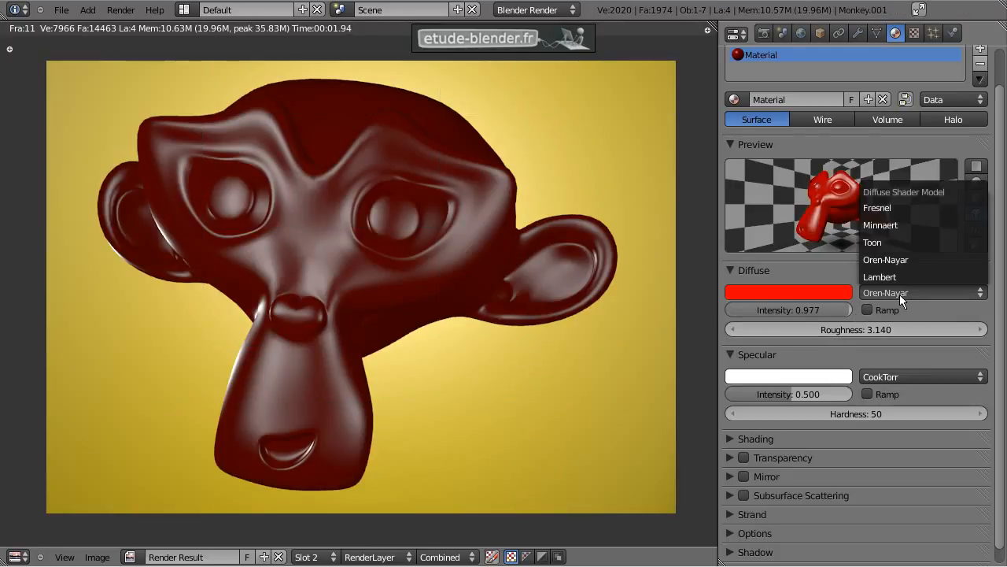
pyautogui.click(890, 242)
pyautogui.click(771, 329)
pyautogui.write('0.2')
pyautogui.press('Return')
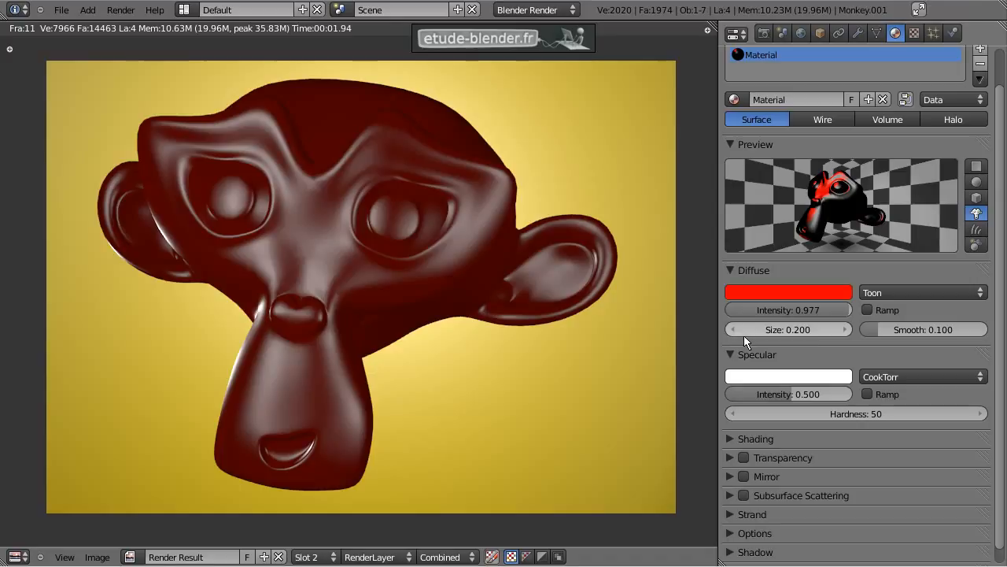
pyautogui.press('F12')
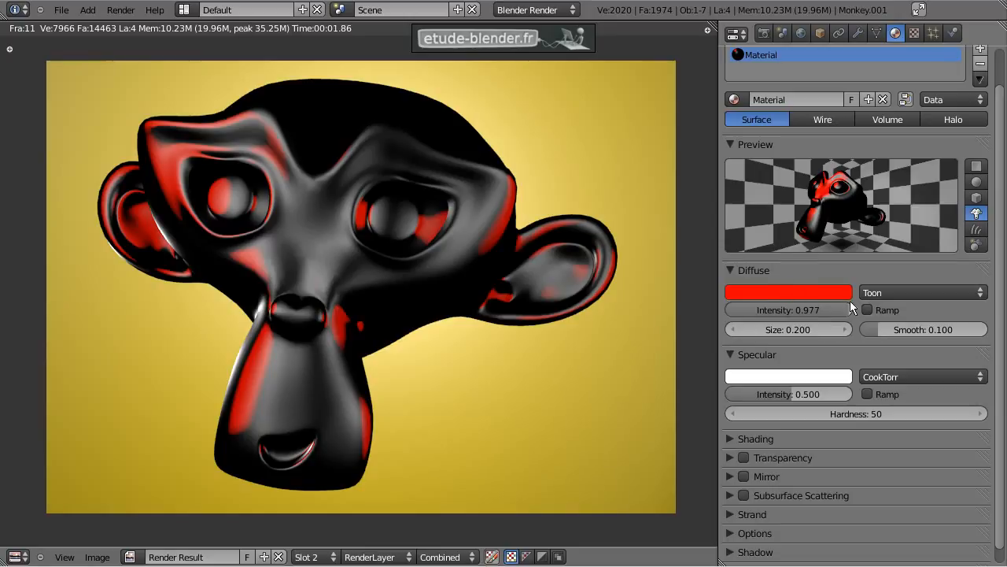
# Change the diffuse shader model to Minnaert with a darkness of 2.000 and render the result.
pyautogui.click(906, 294)
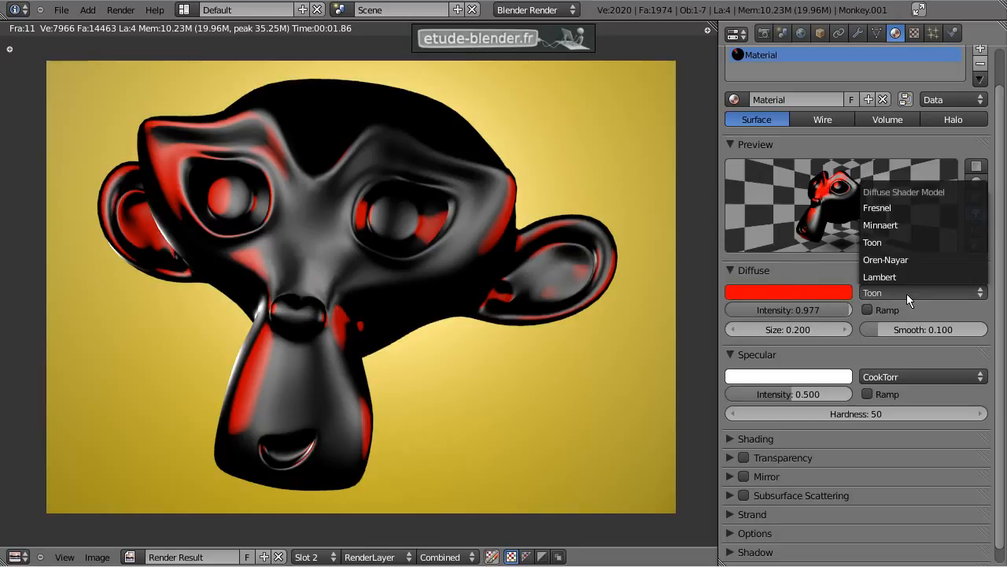
pyautogui.click(900, 226)
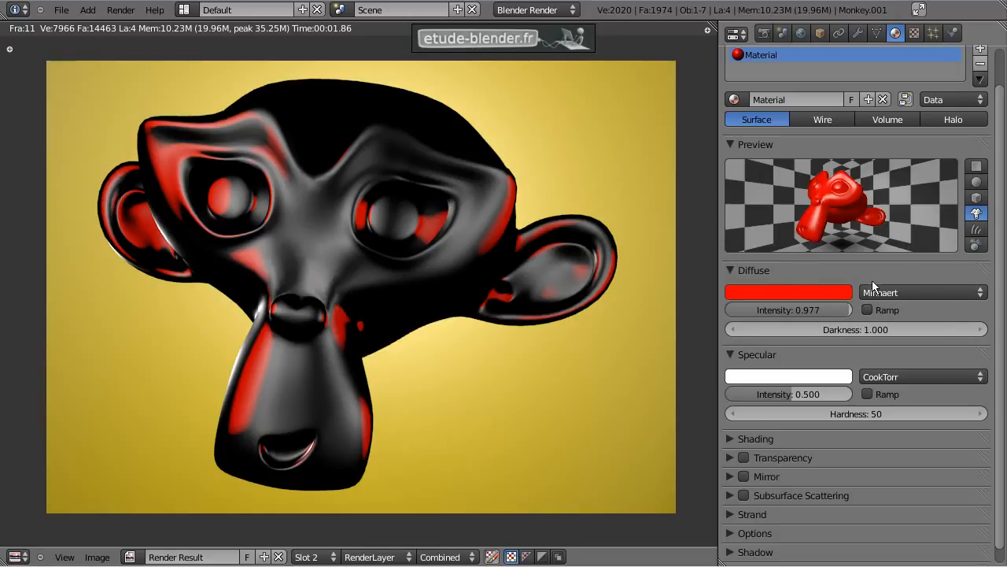
pyautogui.moveTo(840, 328); pyautogui.dragTo(868, 333)
pyautogui.press('F12')
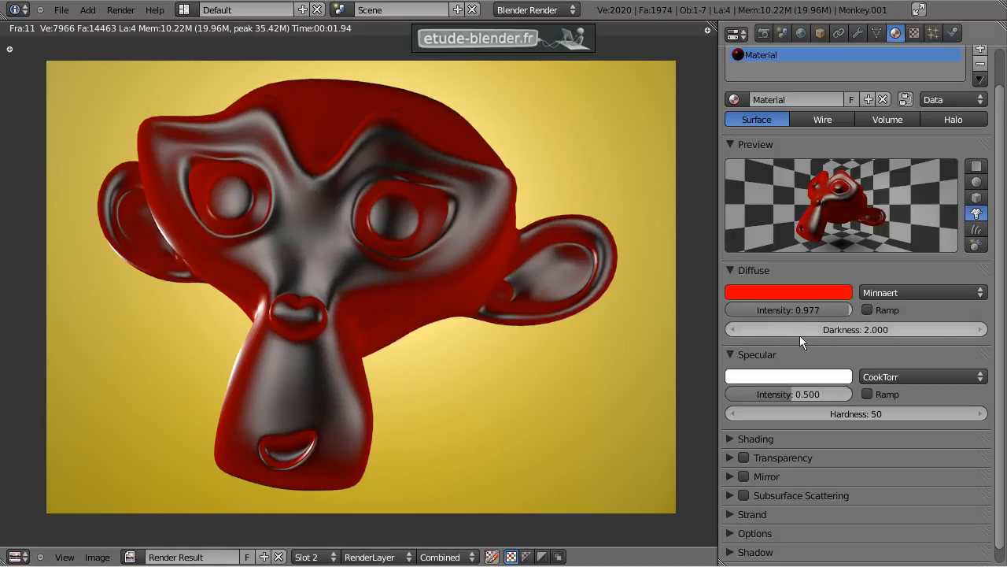
# Change the diffuse shader model to Fresnel with Fresnel 2.000 and factor 2.400, and render the result.
pyautogui.click(890, 294)
pyautogui.click(887, 207)
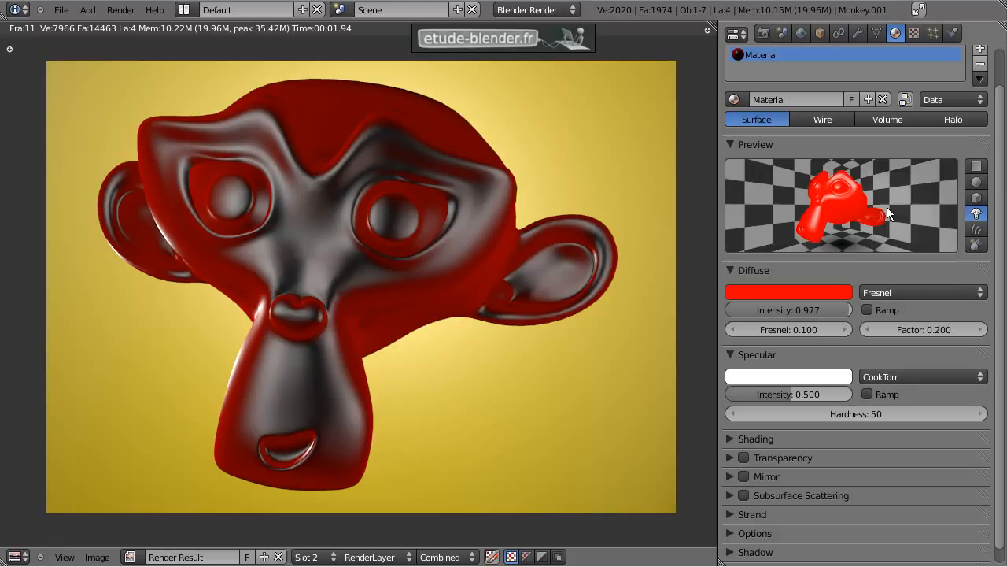
pyautogui.moveTo(775, 330); pyautogui.dragTo(841, 330)
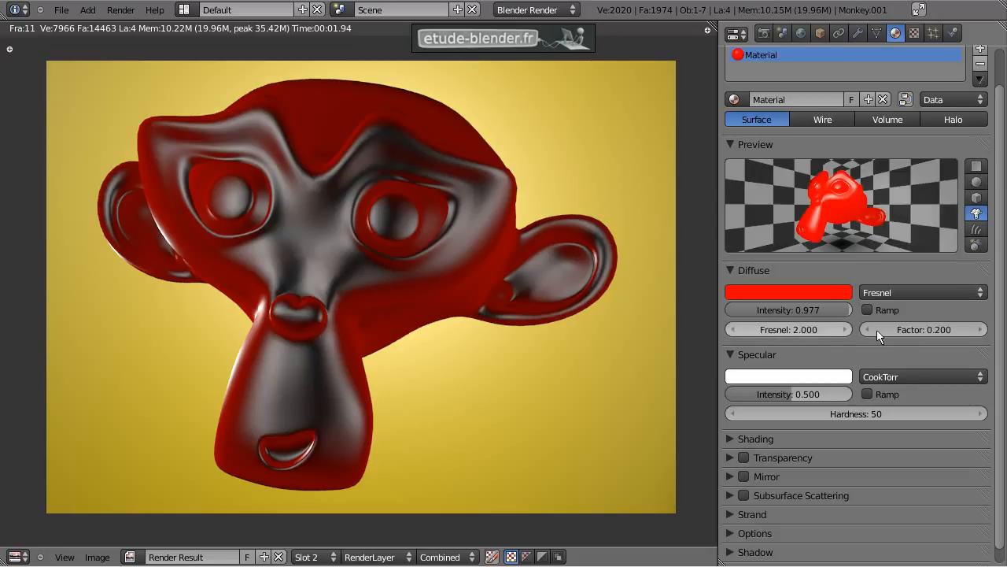
pyautogui.moveTo(907, 327); pyautogui.dragTo(896, 329)
pyautogui.press('F12')
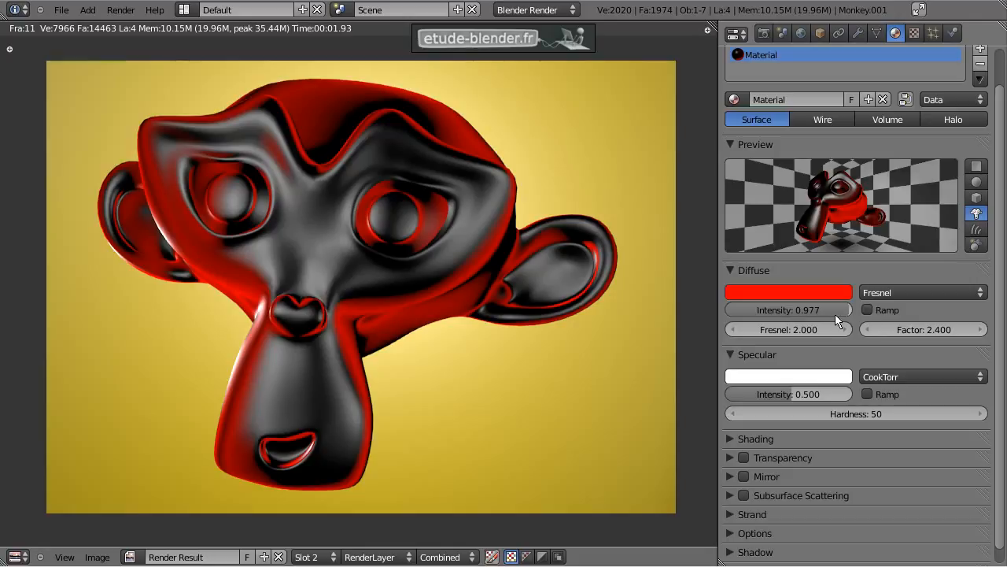
# Return the material's diffuse shader model to Lambert.
pyautogui.click(914, 292)
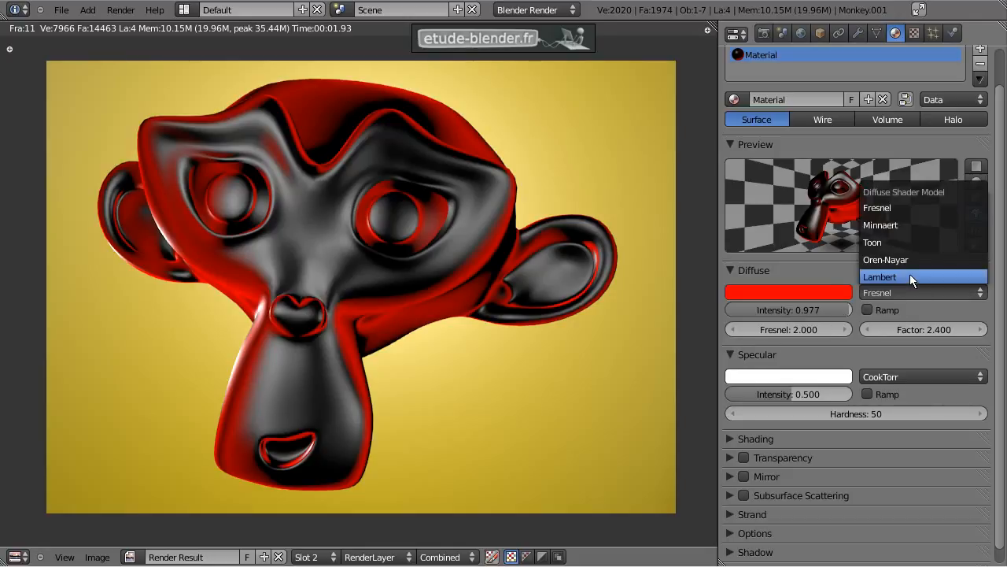
pyautogui.click(909, 274)
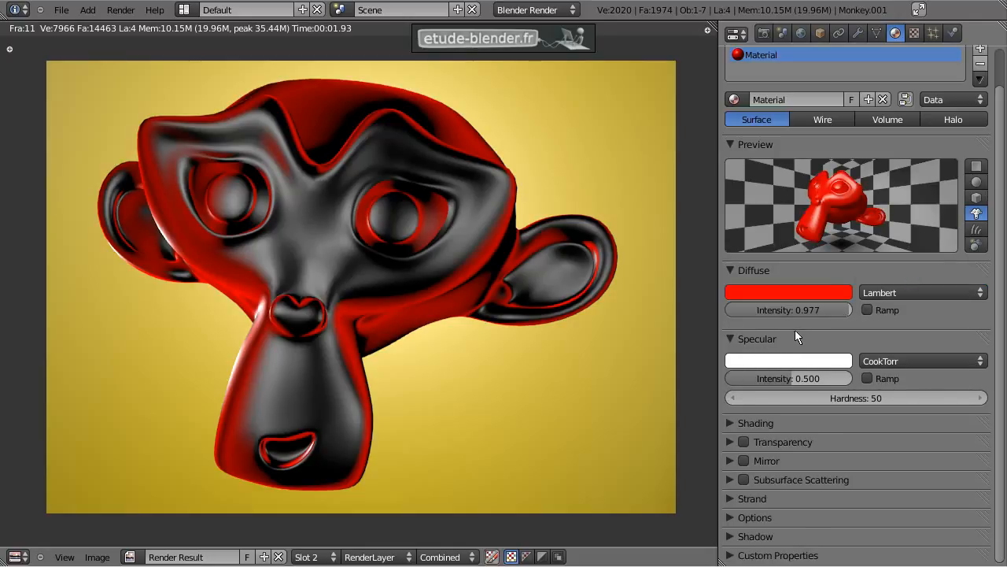
# Set the specular colour to yellow (R 1.000, G 0.849, B 0.034) and render the scene.
pyautogui.click(785, 361)
pyautogui.moveTo(792, 219); pyautogui.dragTo(794, 209)
pyautogui.press('F12')
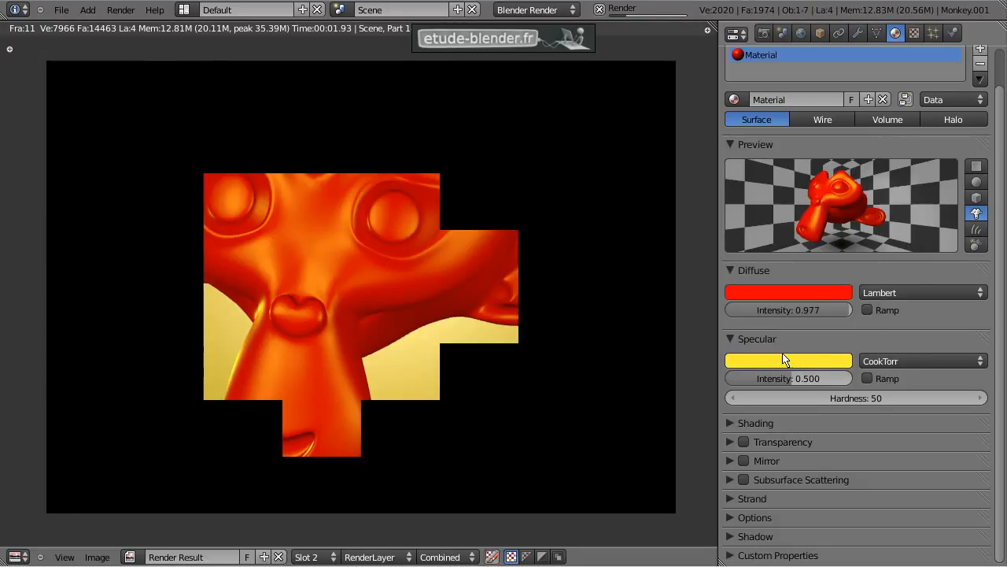
# Set the specular colour back to white, raise the specular intensity to 0.848 and render.
pyautogui.click(804, 367)
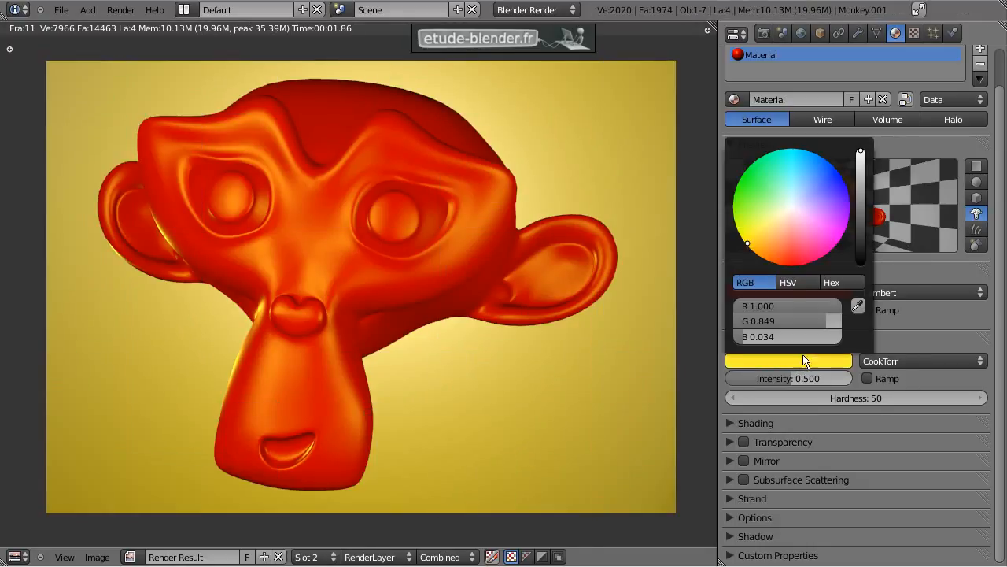
pyautogui.click(792, 212)
pyautogui.moveTo(796, 378); pyautogui.dragTo(841, 375)
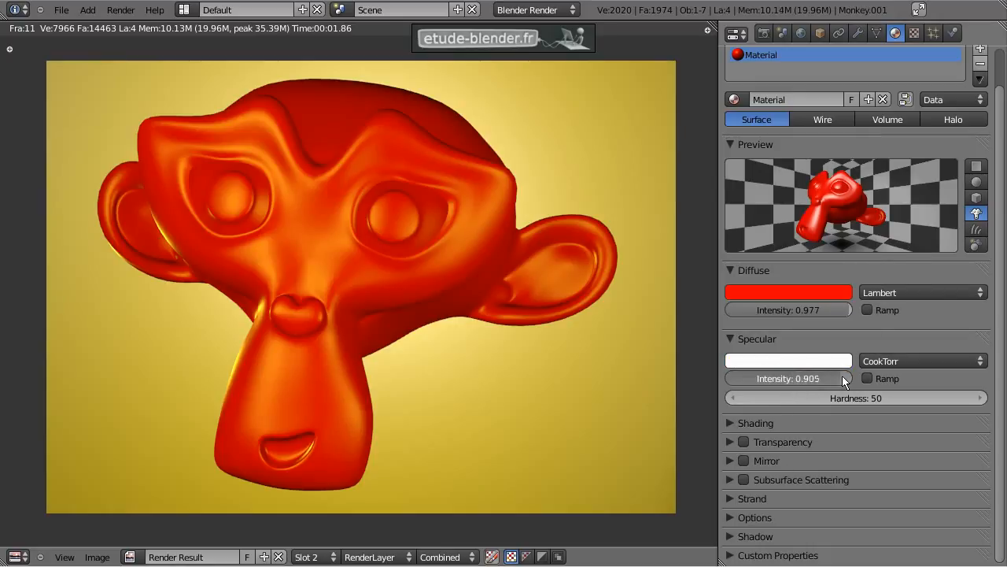
pyautogui.press('F12')
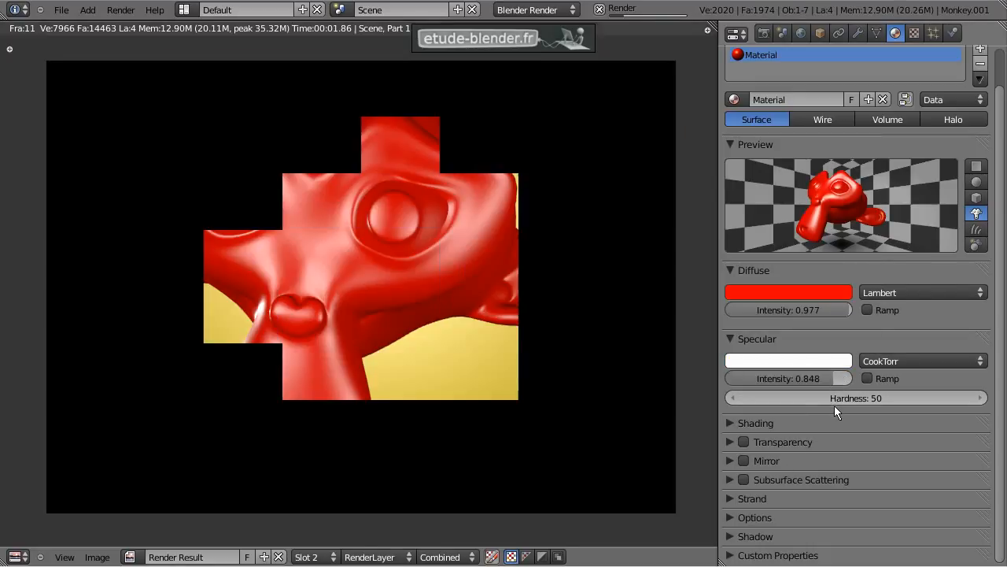
# Render the monkey head with a specular hardness of 16, and again with a hardness of 73.
pyautogui.moveTo(864, 400)
pyautogui.mouseDown()
pyautogui.moveTo(829, 404)
pyautogui.moveTo(860, 400)
pyautogui.mouseUp()
pyautogui.press('F12')
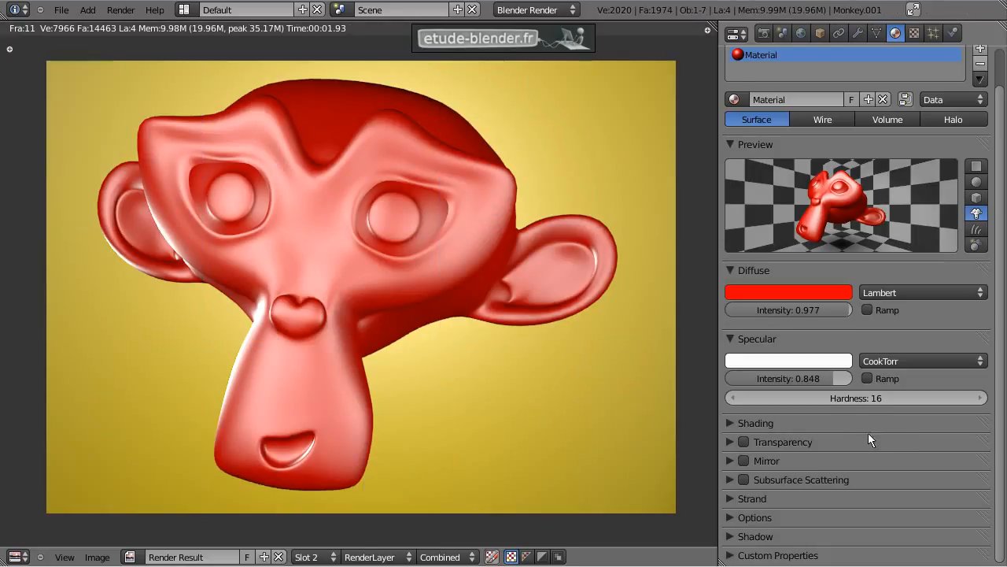
pyautogui.moveTo(855, 400)
pyautogui.mouseDown()
pyautogui.moveTo(884, 400)
pyautogui.moveTo(853, 398)
pyautogui.mouseUp()
pyautogui.press('F12')
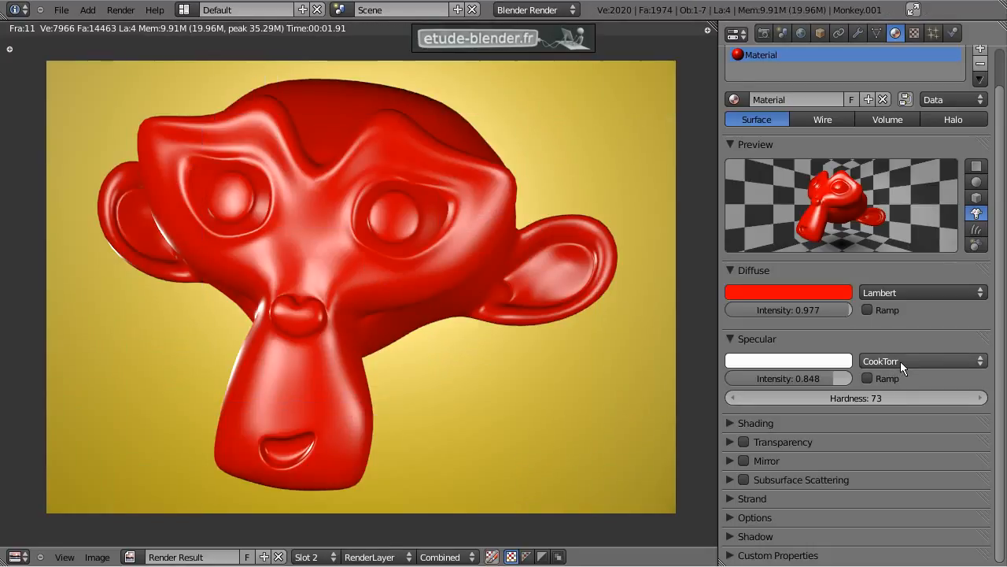
# Switch the specular shader model to Blinn and set its hardness to 93.
pyautogui.click(901, 361)
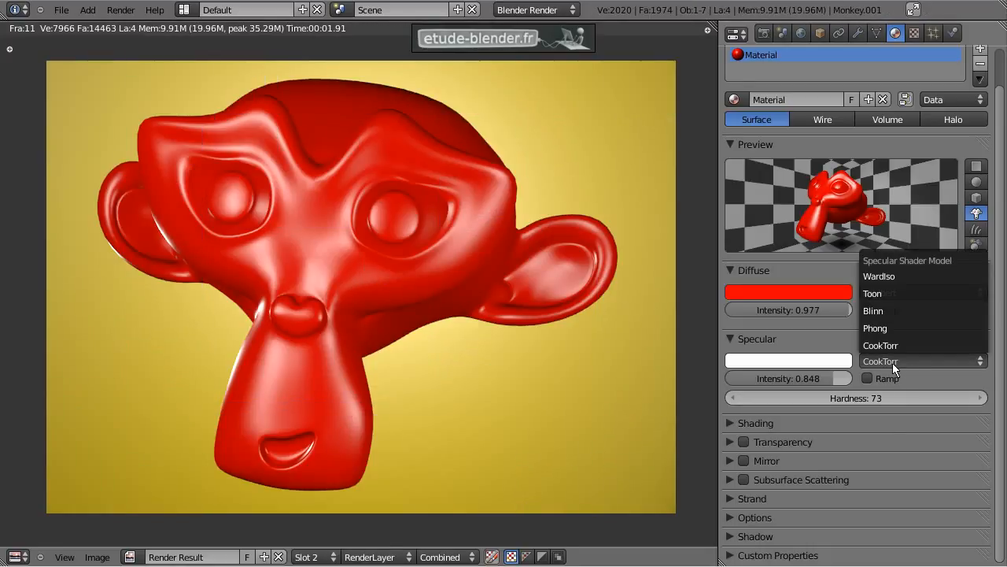
pyautogui.click(887, 311)
pyautogui.moveTo(797, 404); pyautogui.dragTo(806, 403)
# Change the specular shader model to Toon, set its size to 0.200 and render the result.
pyautogui.click(895, 360)
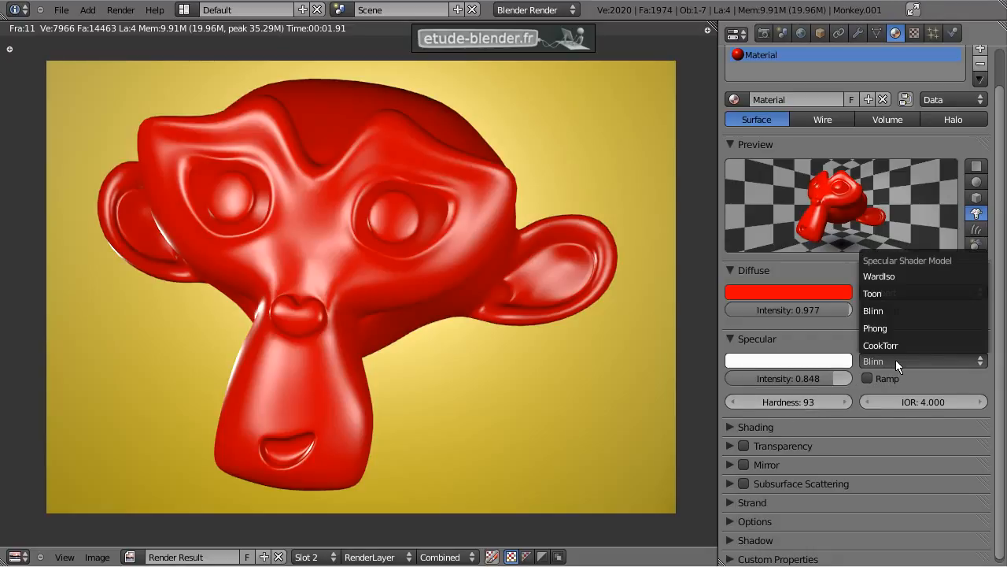
pyautogui.click(880, 295)
pyautogui.click(733, 407)
pyautogui.click(733, 406)
pyautogui.click(733, 407)
pyautogui.click(733, 407)
pyautogui.click(842, 408)
pyautogui.press('F12')
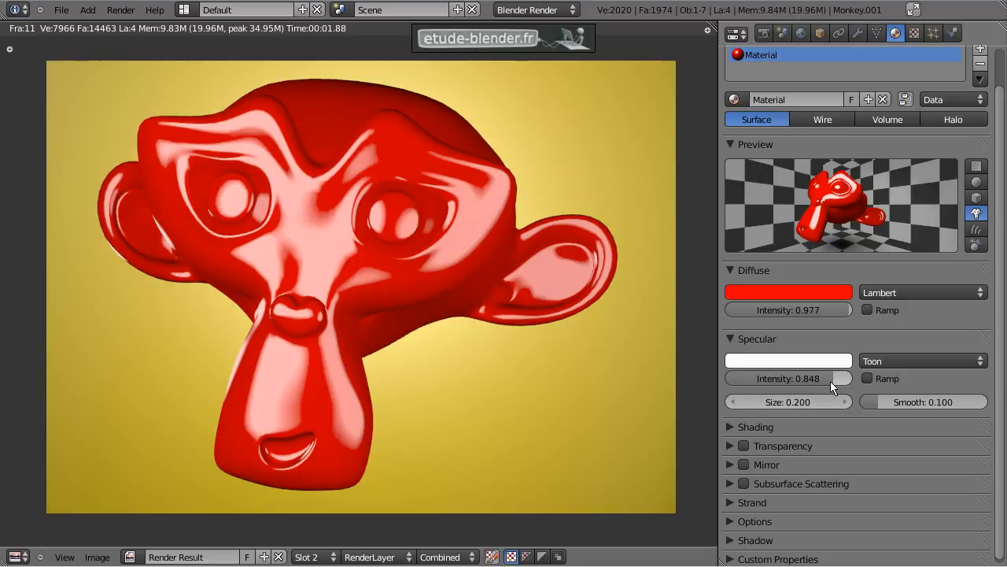
# Change the specular shader model to WardIso, render it with a slope of 0.078, and set the slope to 0.132.
pyautogui.click(912, 364)
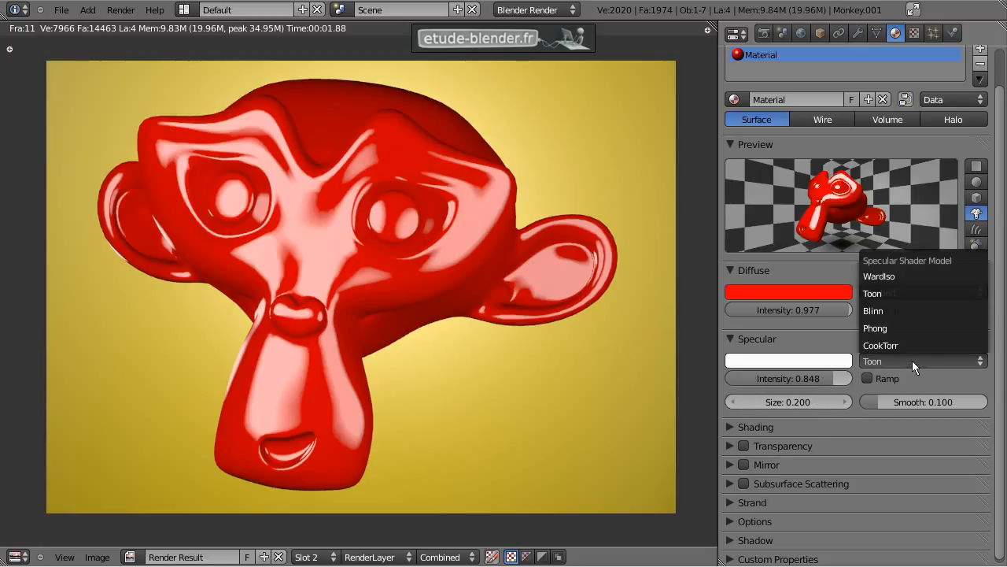
pyautogui.click(898, 275)
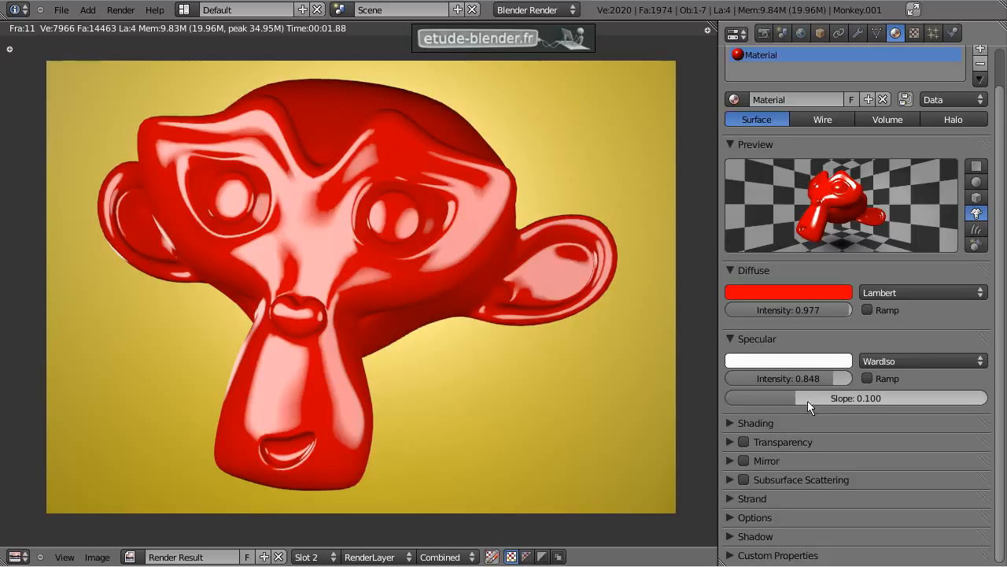
pyautogui.moveTo(802, 400)
pyautogui.mouseDown()
pyautogui.moveTo(772, 399)
pyautogui.moveTo(786, 398)
pyautogui.mouseUp()
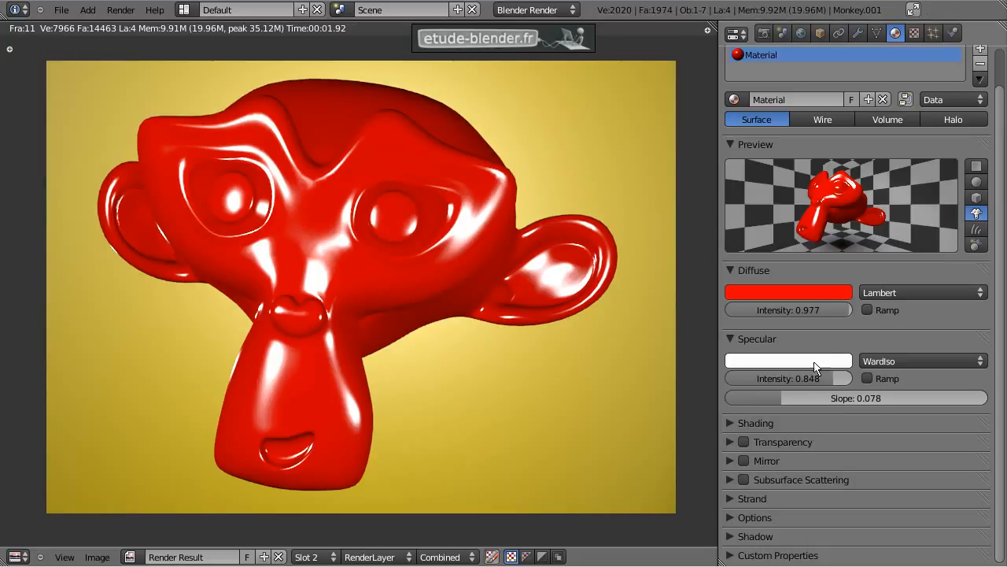
pyautogui.moveTo(782, 399); pyautogui.dragTo(816, 395)
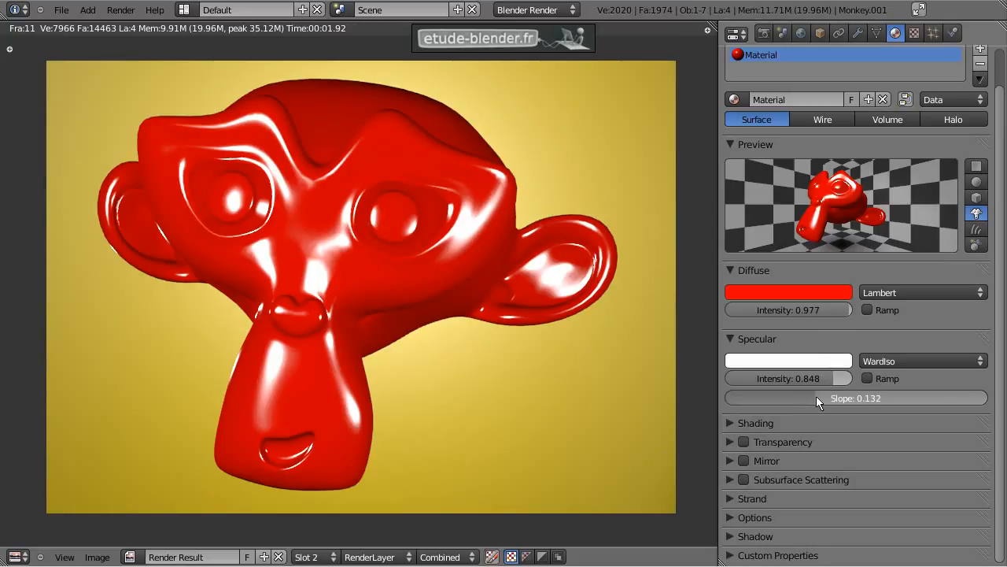
# Enable the diffuse colour ramp and make its first stop opaque blue: R 0.000, G 0.086, B 0.801, A 1.00.
pyautogui.click(868, 310)
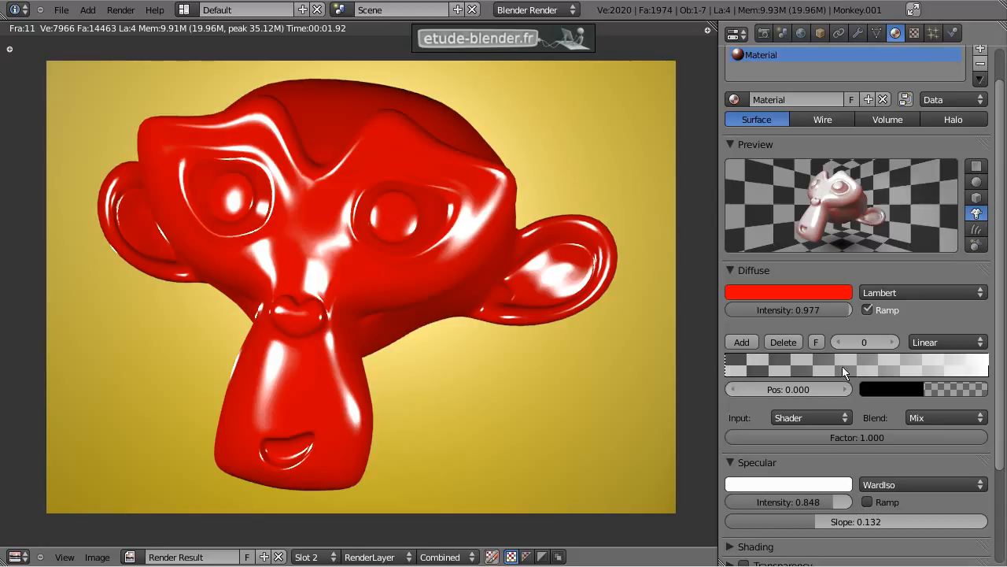
pyautogui.click(906, 389)
pyautogui.moveTo(857, 365); pyautogui.dragTo(971, 364)
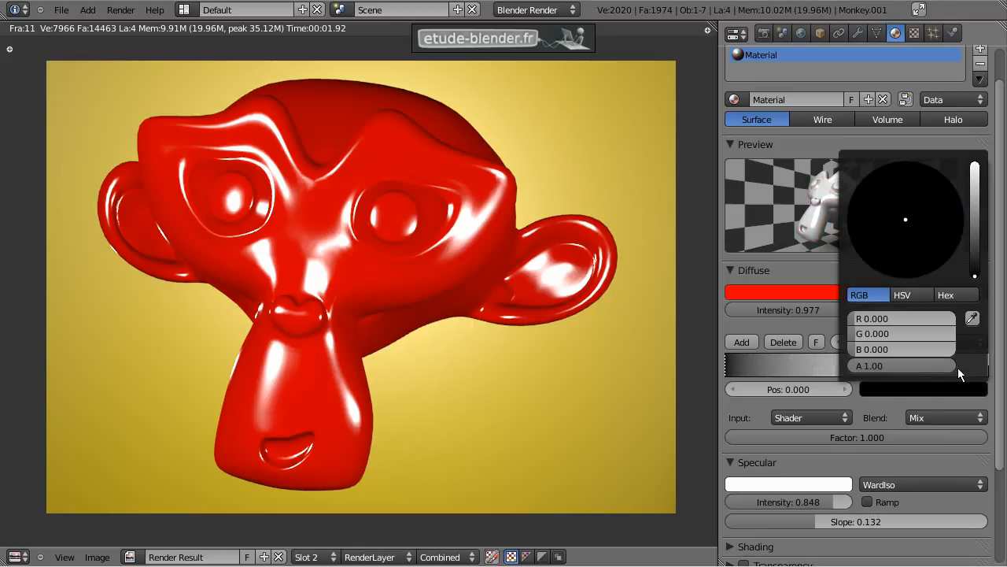
pyautogui.moveTo(978, 275); pyautogui.dragTo(976, 170)
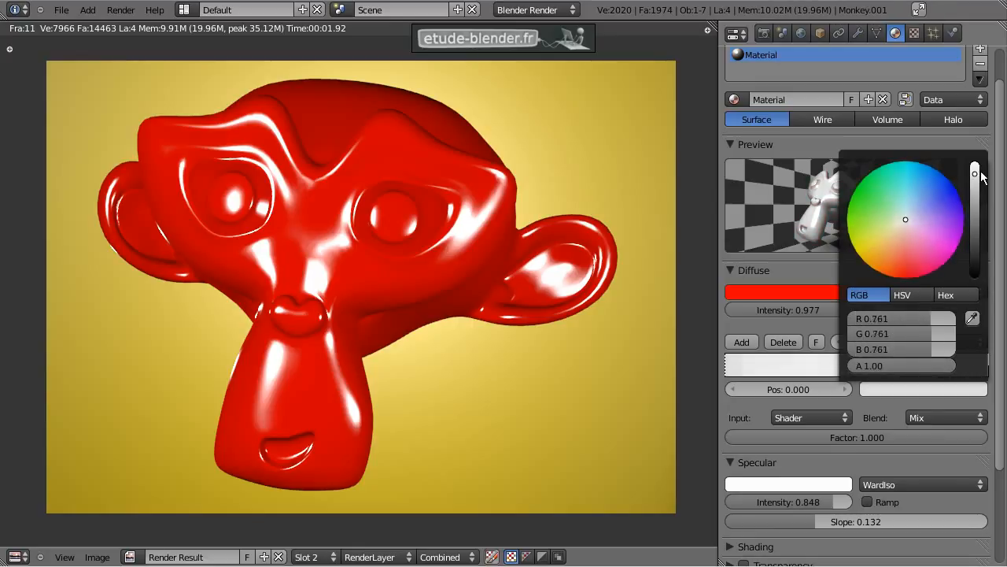
pyautogui.moveTo(938, 202); pyautogui.dragTo(953, 184)
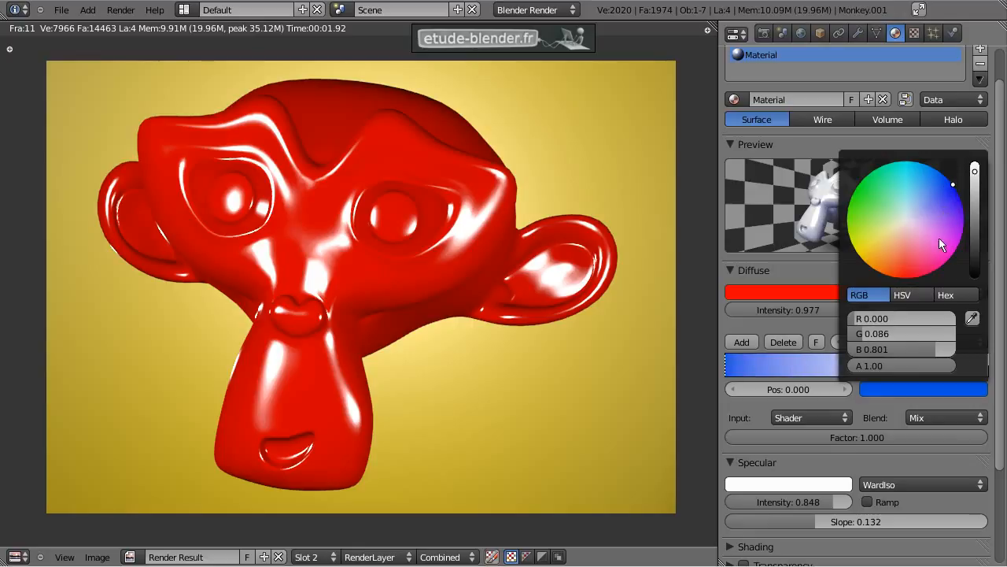
# Set the colour of the diffuse ramp's end stop at position 1.000 to yellow.
pyautogui.click(986, 369)
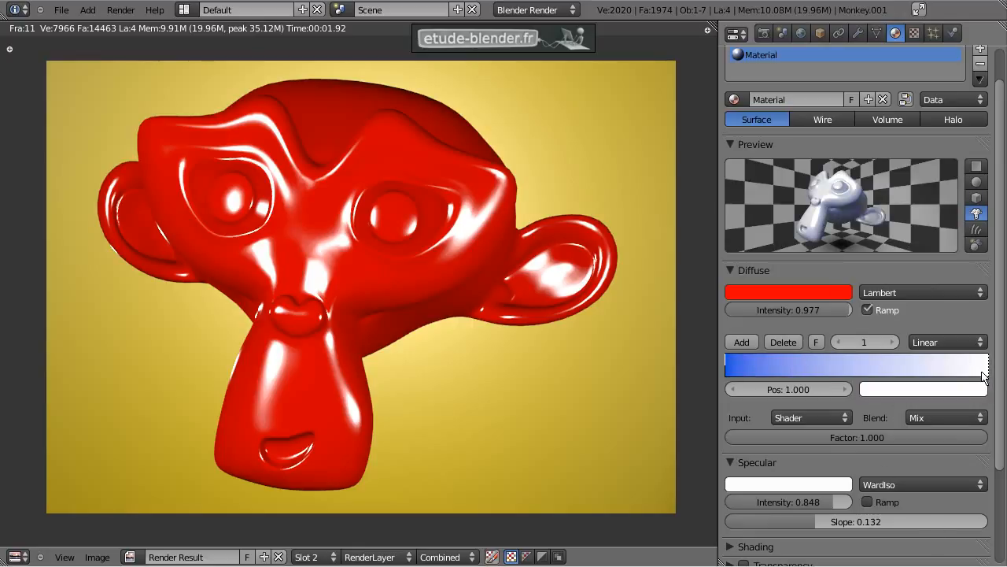
pyautogui.click(935, 391)
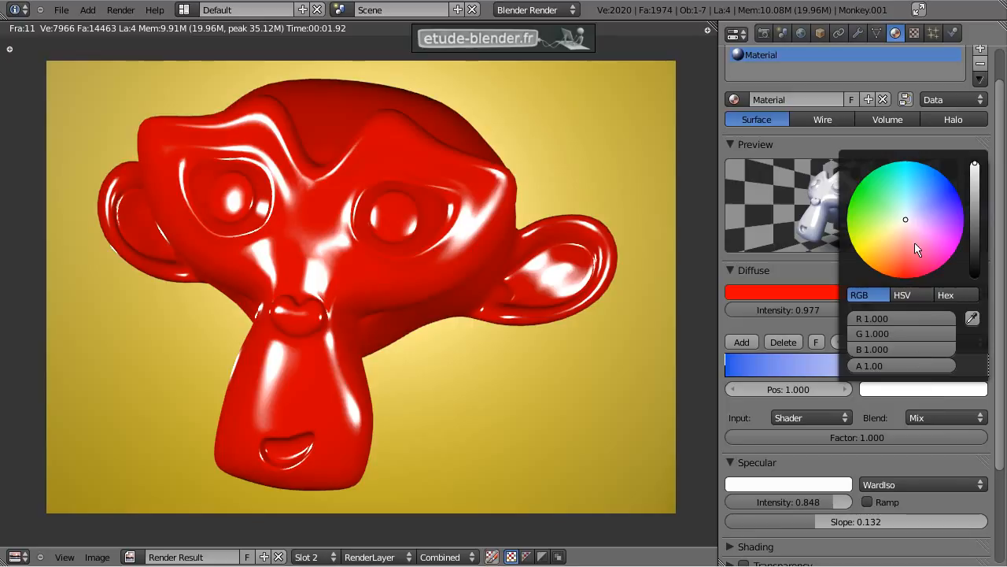
pyautogui.click(852, 257)
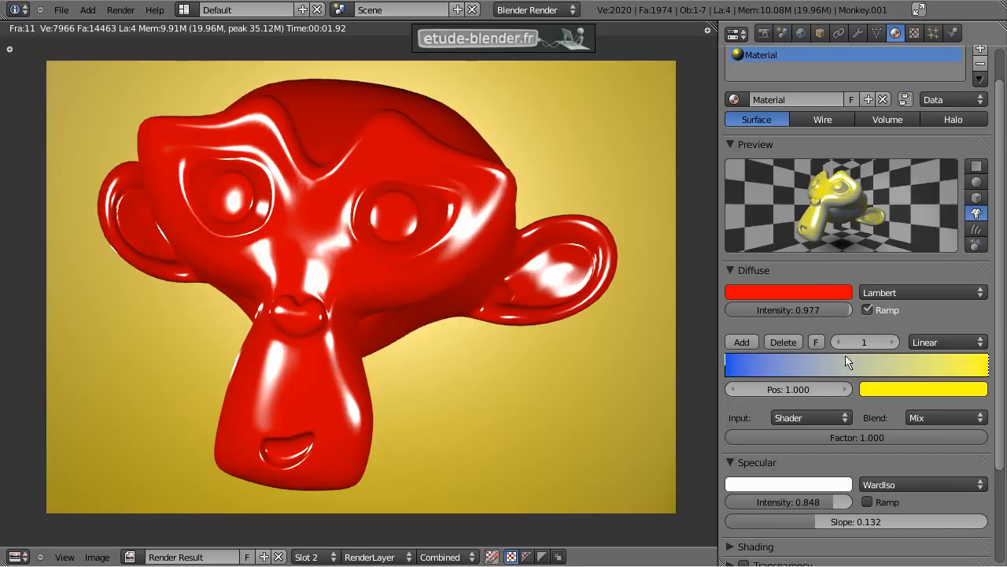
# Add a stop in the middle of the diffuse ramp at position 0.500 and colour it red.
pyautogui.click(741, 342)
pyautogui.click(899, 389)
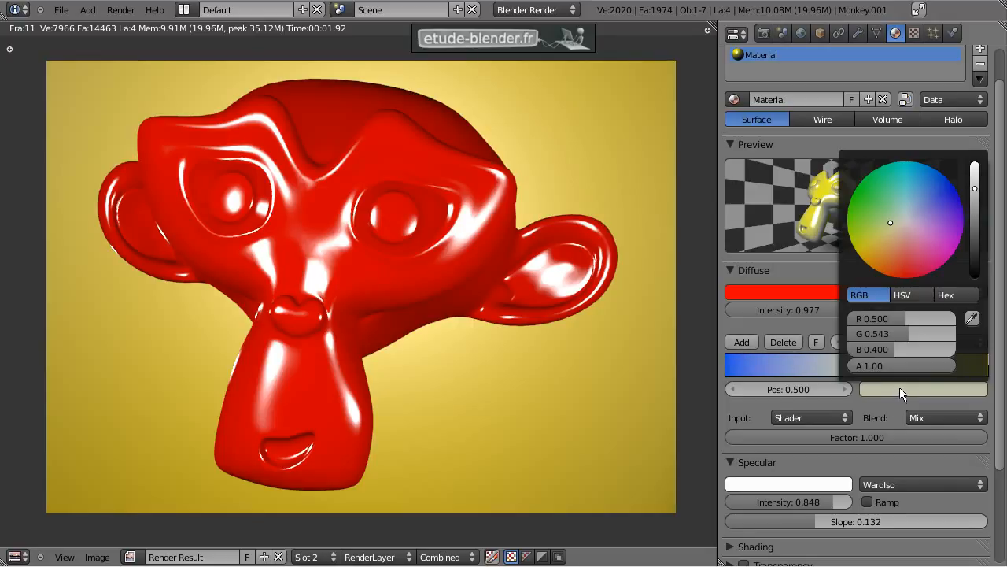
pyautogui.moveTo(913, 318); pyautogui.dragTo(969, 320)
pyautogui.moveTo(907, 336); pyautogui.dragTo(824, 334)
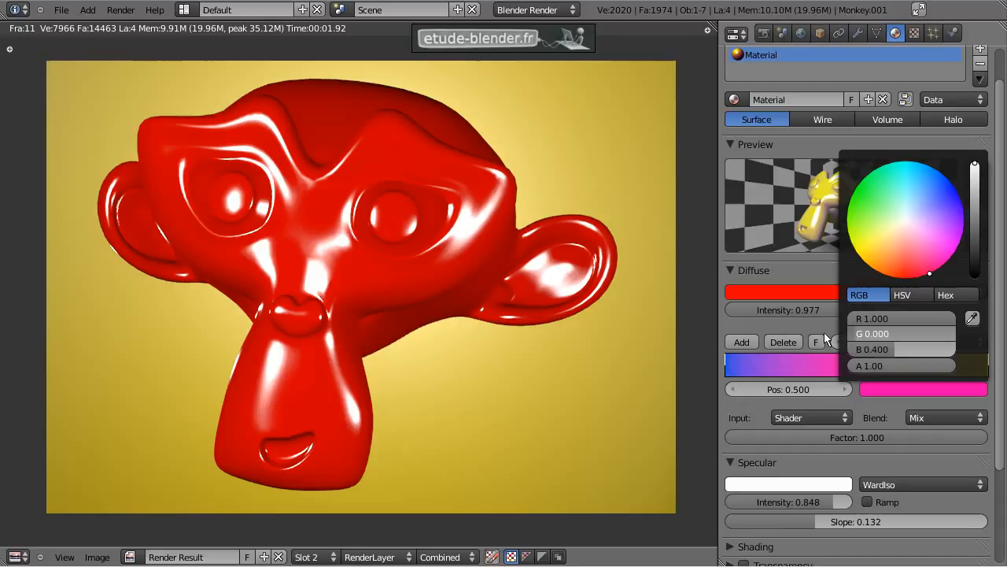
pyautogui.moveTo(893, 350); pyautogui.dragTo(836, 354)
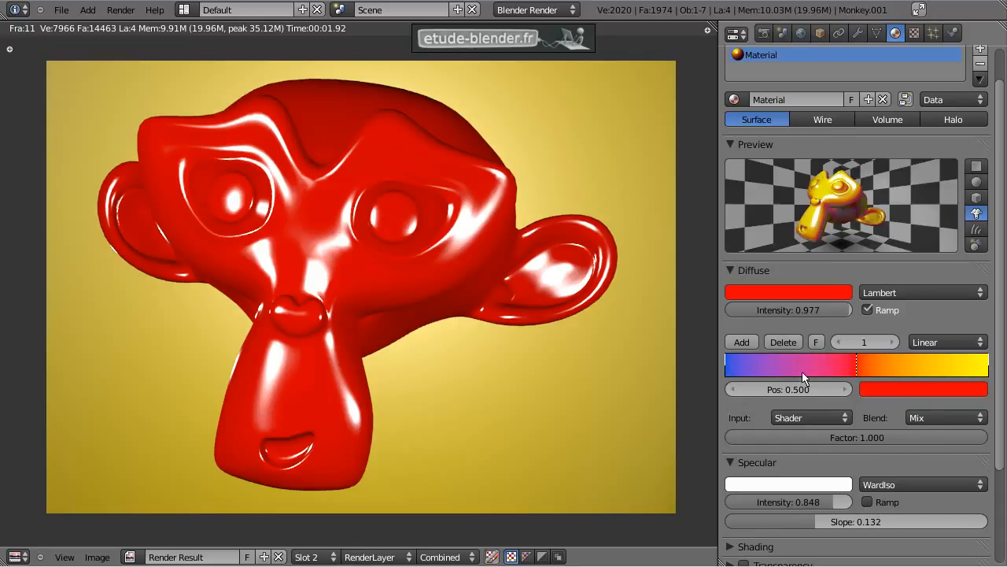
# Slide the ramp's red stop towards the yellow end, then set its position to 0.5.
pyautogui.moveTo(849, 366); pyautogui.dragTo(871, 365)
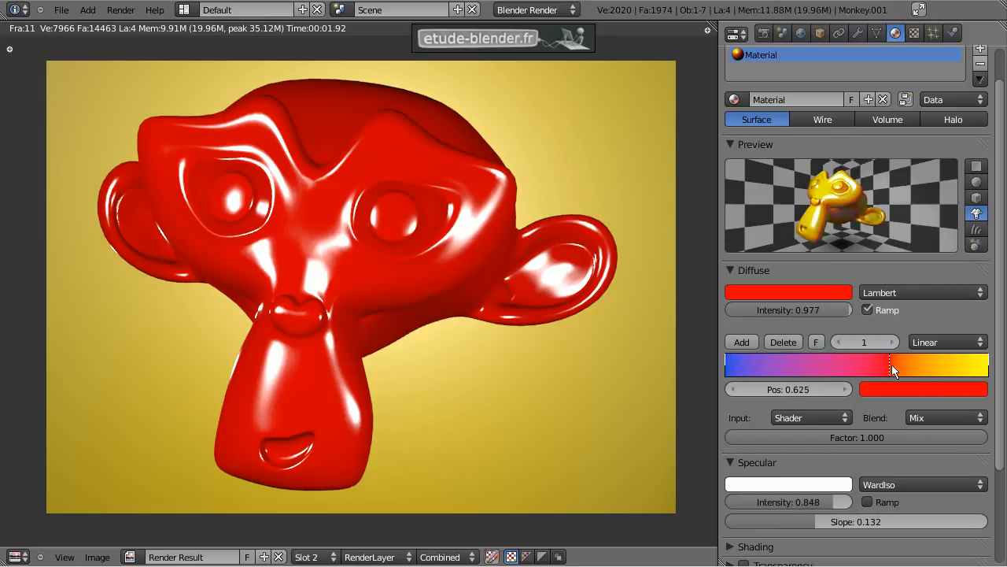
pyautogui.click(783, 389)
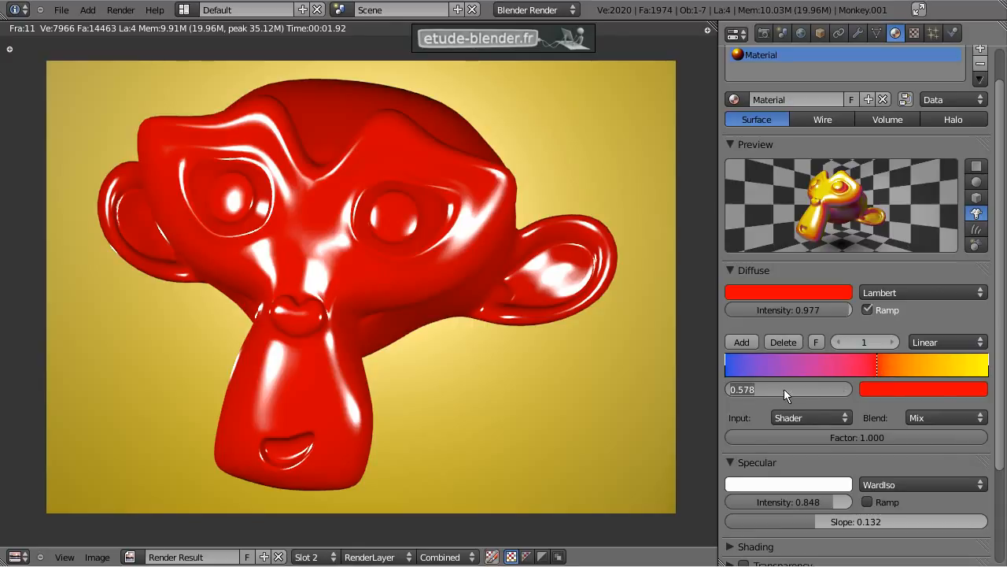
pyautogui.write('.5')
pyautogui.press('Return')
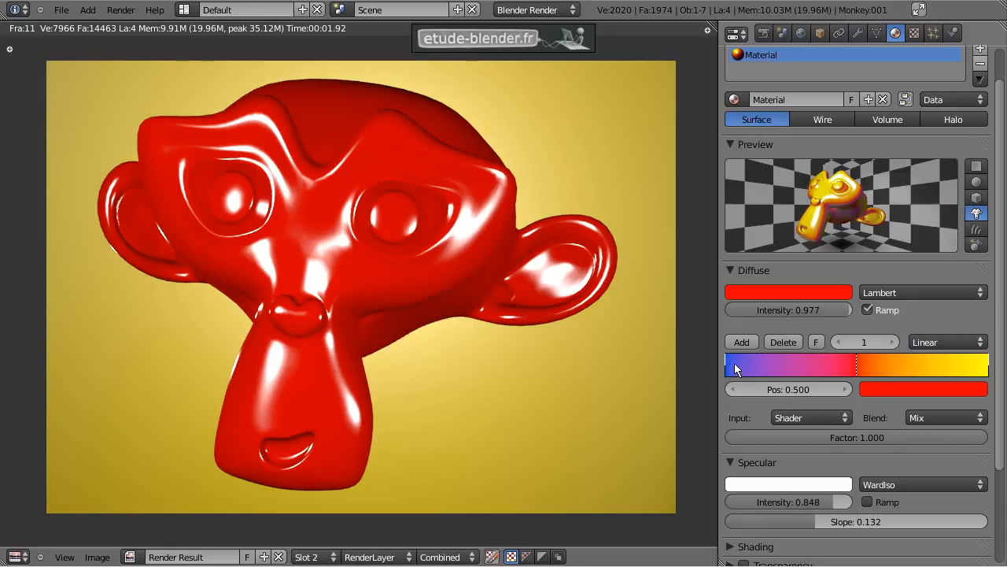
# Shift the diffuse ramp's blue and red stops around and set the blue stop's position to 0.5.
pyautogui.moveTo(735, 365); pyautogui.dragTo(793, 366)
pyautogui.moveTo(856, 367)
pyautogui.mouseDown()
pyautogui.moveTo(782, 366)
pyautogui.moveTo(850, 368)
pyautogui.mouseUp()
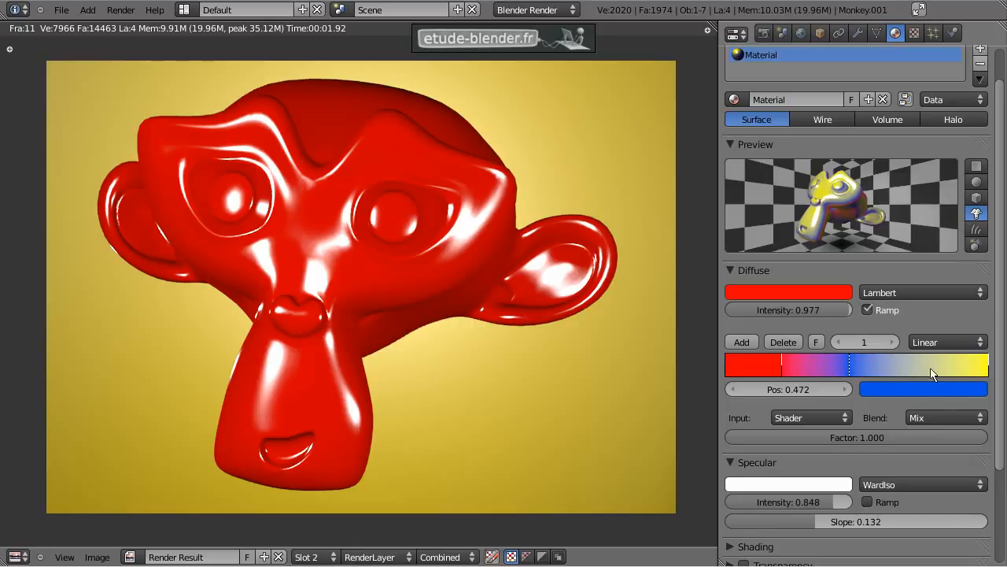
pyautogui.moveTo(980, 370); pyautogui.dragTo(722, 363)
pyautogui.click(798, 383)
pyautogui.write('0.5')
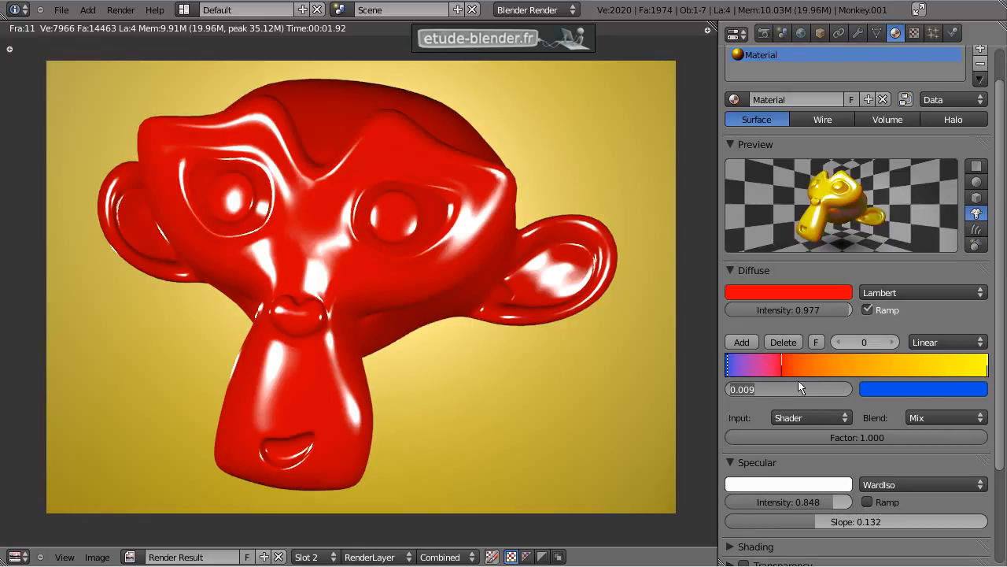
pyautogui.press('Return')
pyautogui.scroll(-1, 799, 384)
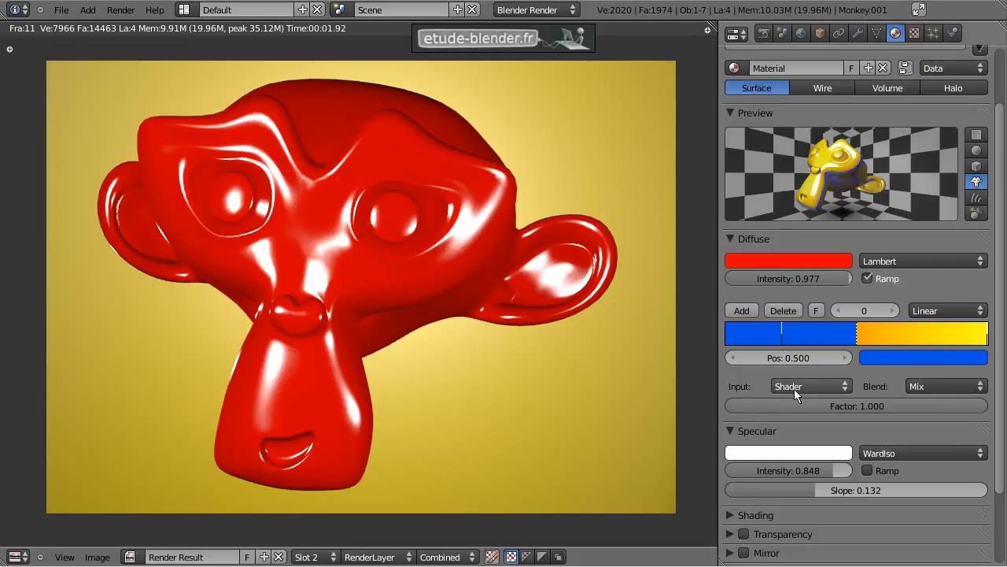
# Move the ramp's blue stop to position 0.000 and set the red stop's position to 0.5.
pyautogui.moveTo(780, 337); pyautogui.dragTo(713, 328)
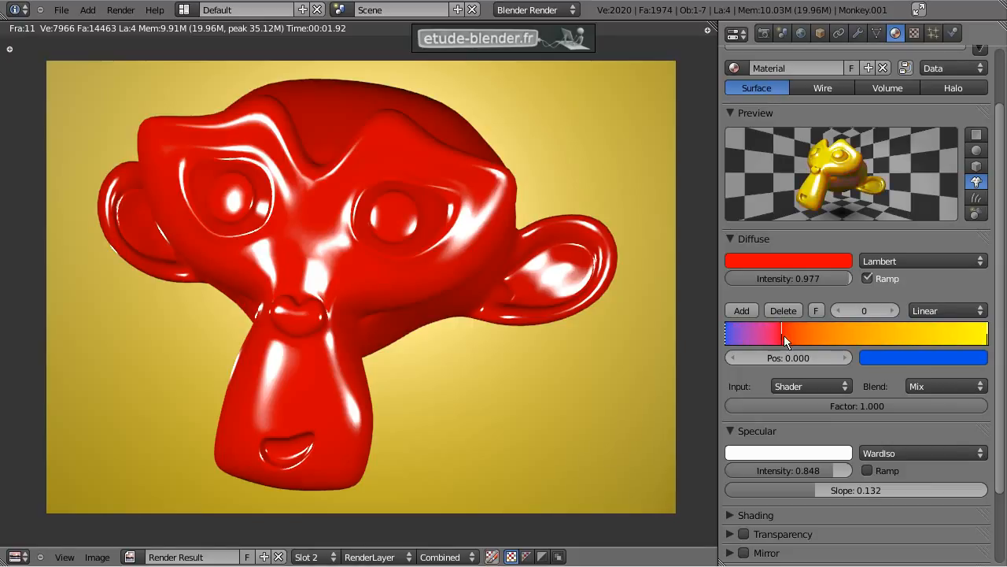
pyautogui.moveTo(785, 335); pyautogui.dragTo(866, 337)
pyautogui.click(801, 358)
pyautogui.write('0.5')
pyautogui.press('Return')
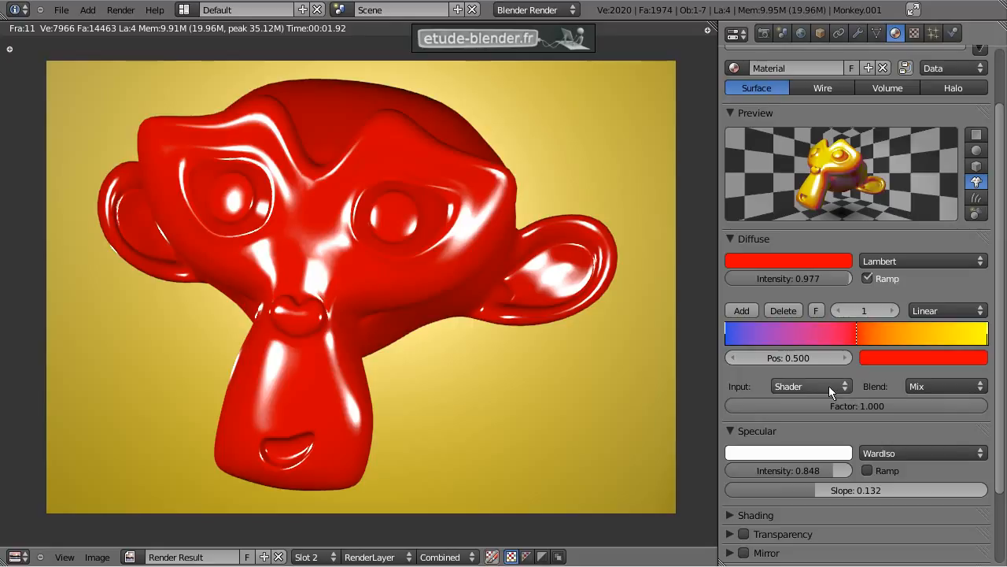
# Render the ramp with the Shader input, then change the diffuse ramp input to Energy and render again.
pyautogui.press('F12')
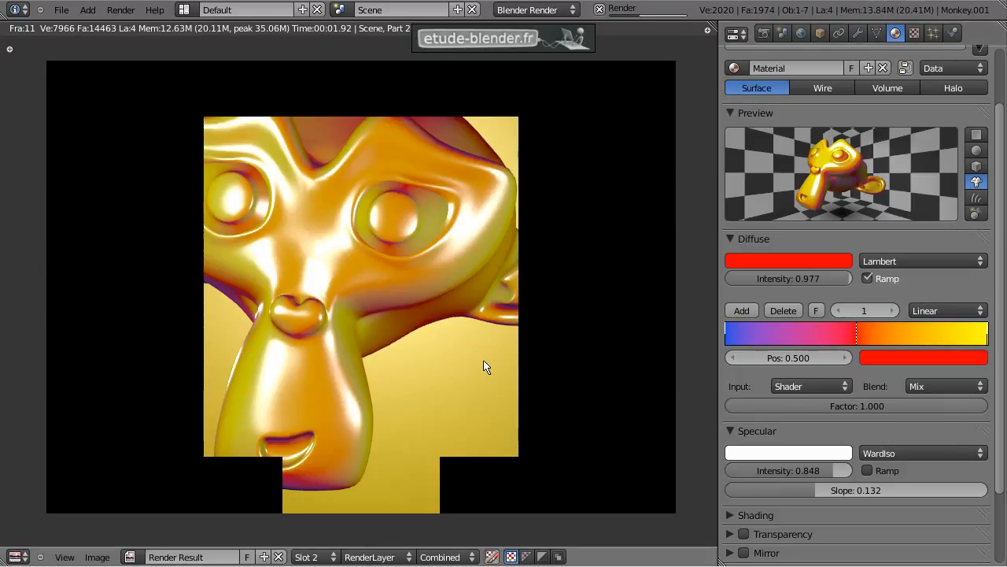
pyautogui.click(804, 386)
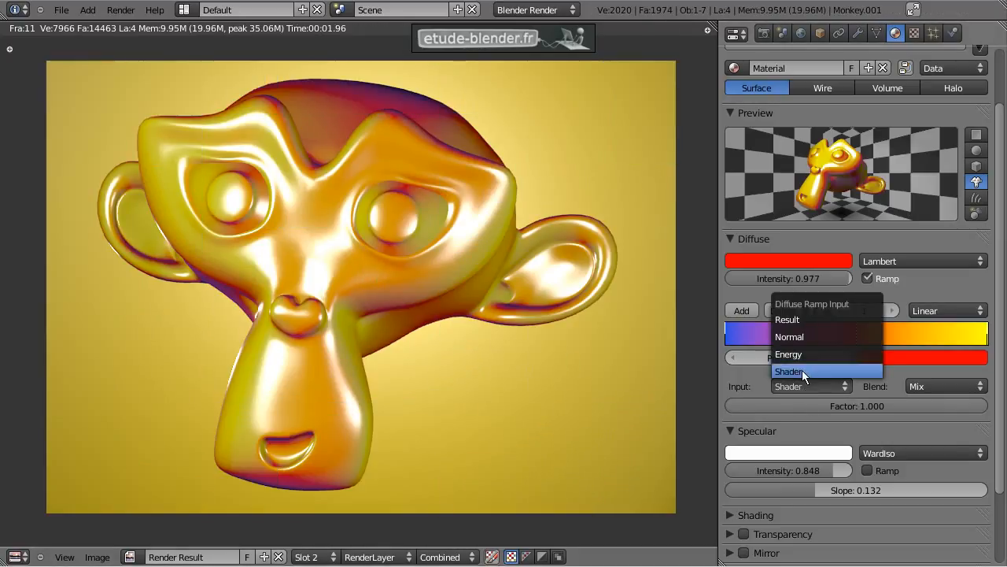
pyautogui.click(805, 357)
pyautogui.press('F12')
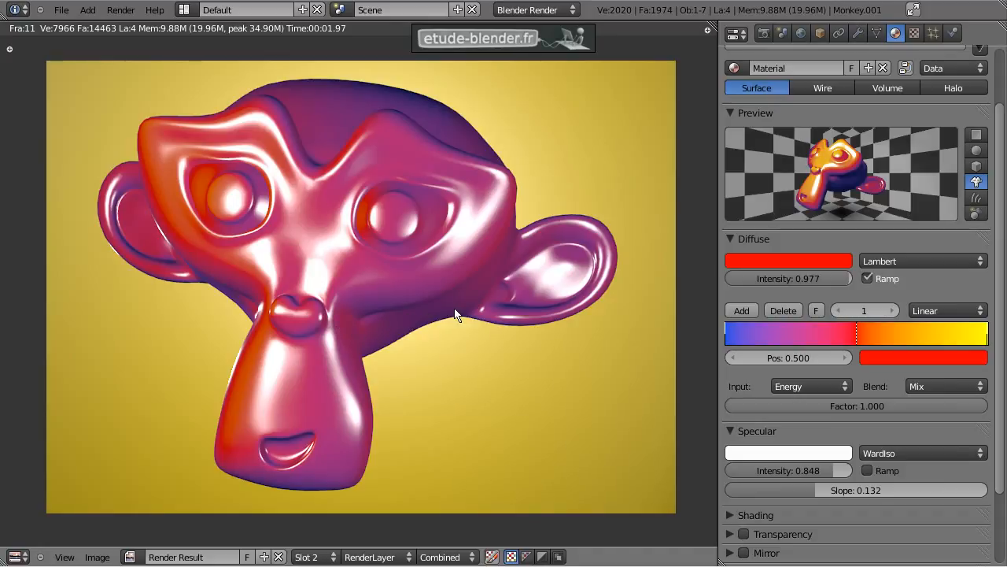
# In a wireframe top view, move the spot lamp Lamp.001 closer to the monkey head and render the scene.
pyautogui.press('Escape')
pyautogui.press('KP_7')
pyautogui.press('z')
pyautogui.scroll(-5, 437, 314)
pyautogui.rightClick(543, 220)
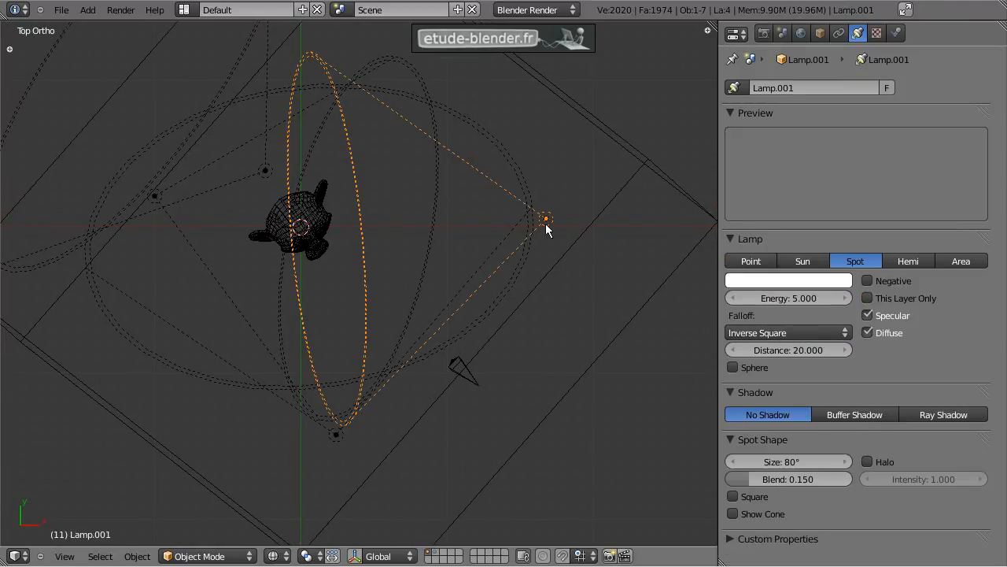
pyautogui.press('g')
pyautogui.click(472, 231)
pyautogui.press('F12')
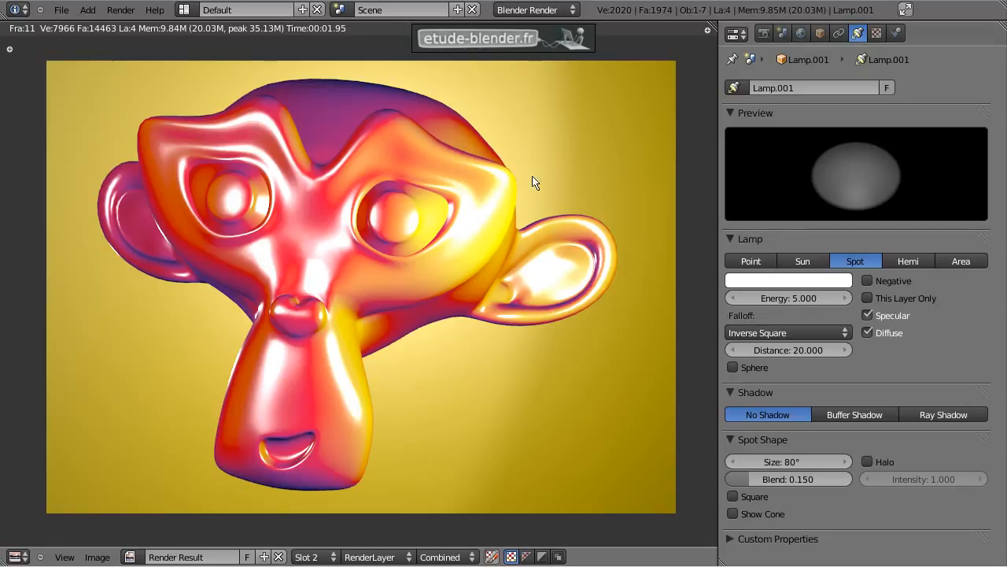
# Select the monkey head and redisplay the last render to compare it with the diffuse ramp colours.
pyautogui.press('Escape')
pyautogui.rightClick(306, 201)
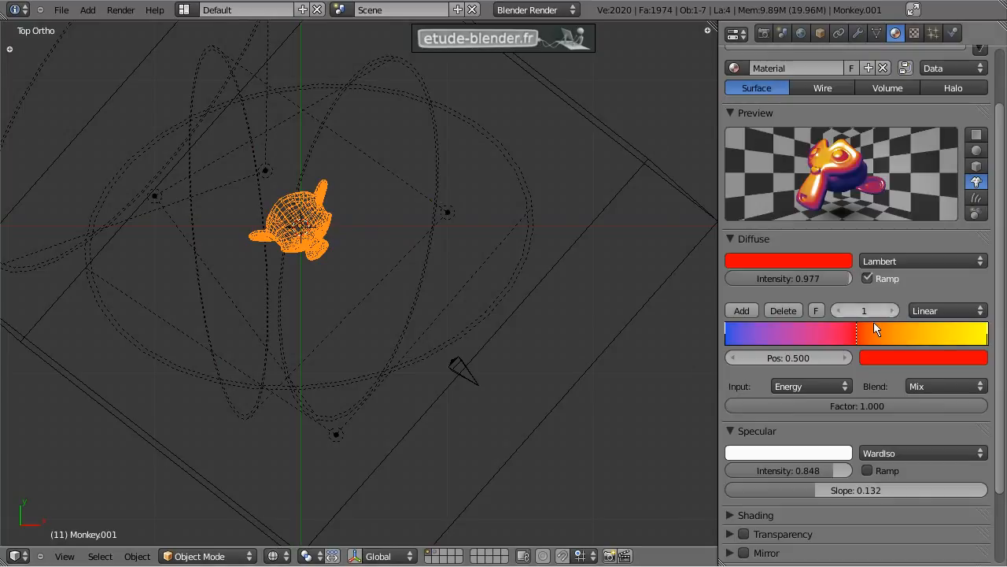
pyautogui.press('F11')
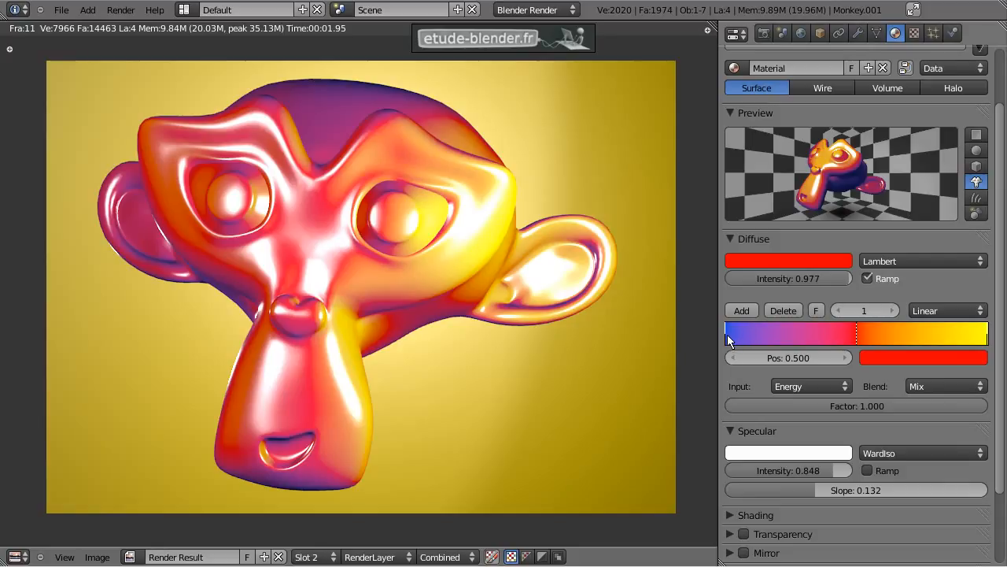
# Undo the spot lamp's move and select the monkey head again.
pyautogui.press('Escape')
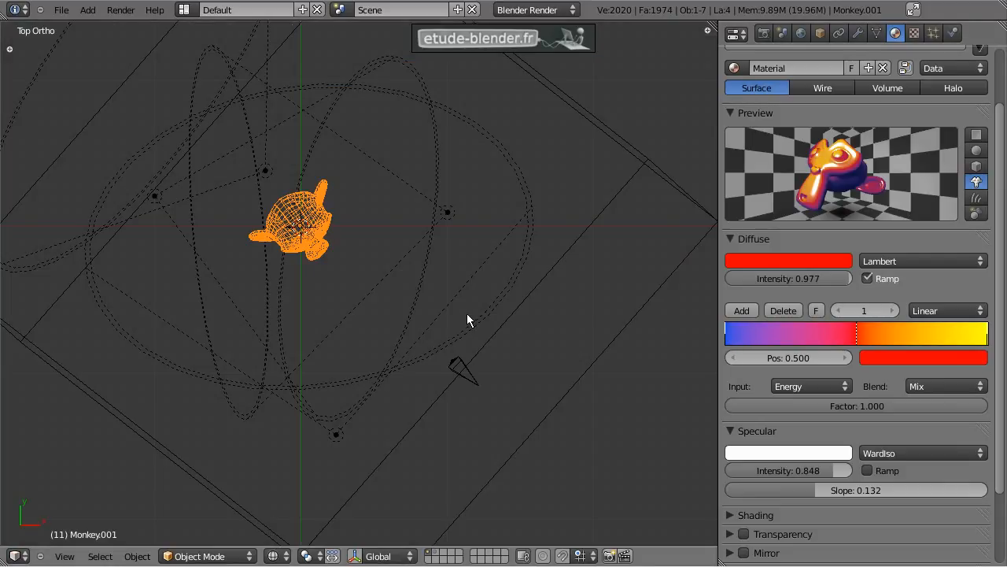
pyautogui.rightClick(467, 314)
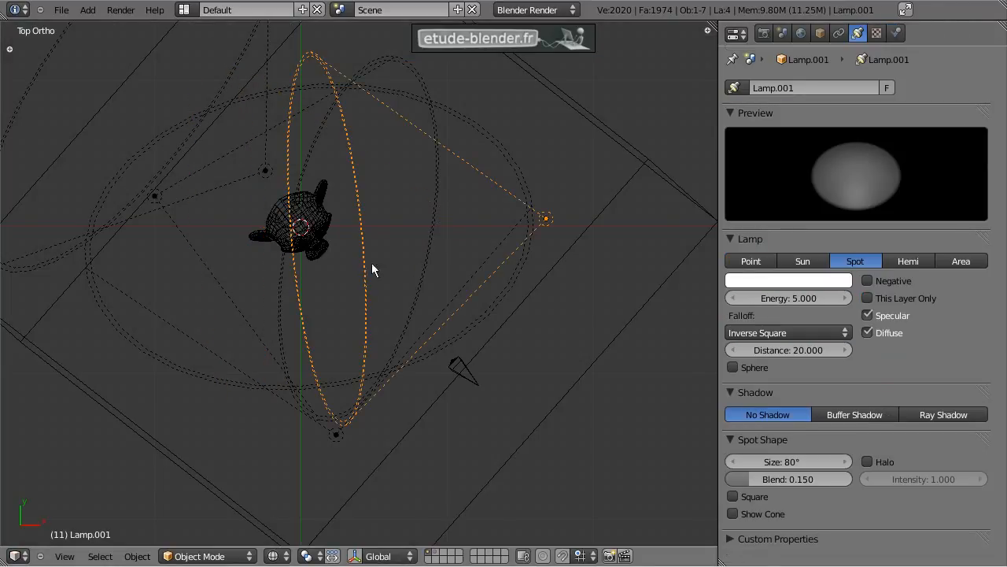
pyautogui.rightClick(314, 221)
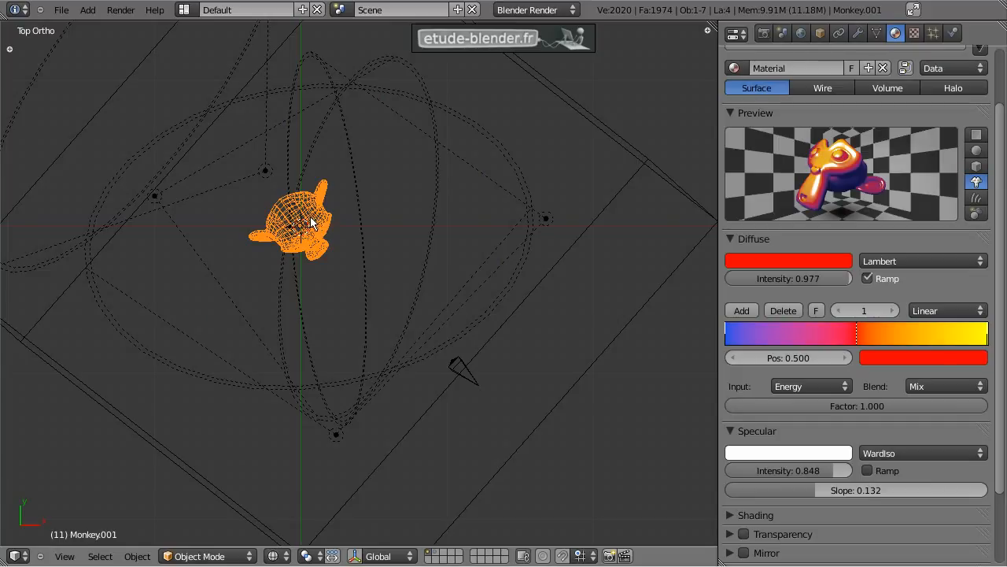
# Change the diffuse ramp input to Normal and render the result.
pyautogui.press('F11')
pyautogui.click(818, 385)
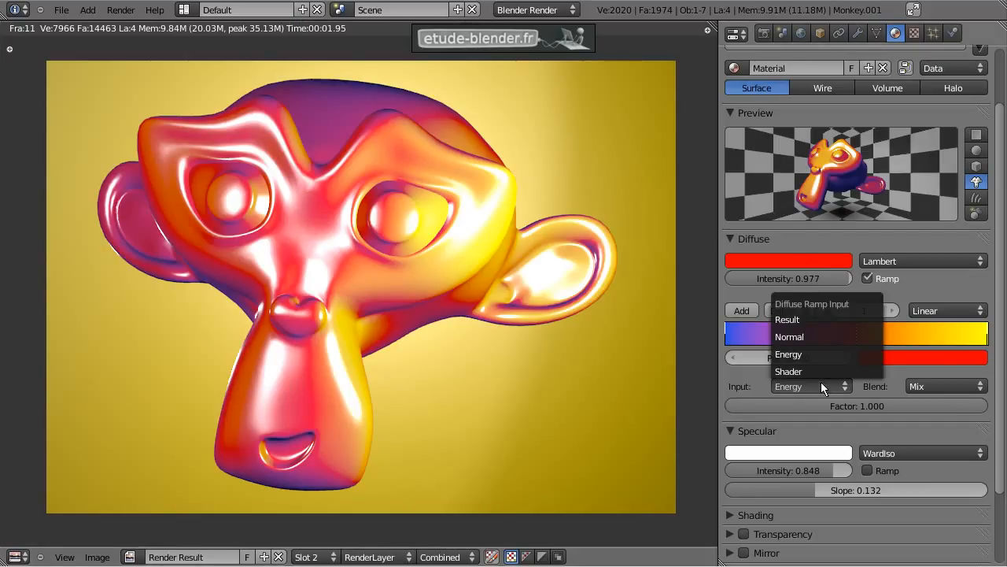
pyautogui.click(822, 336)
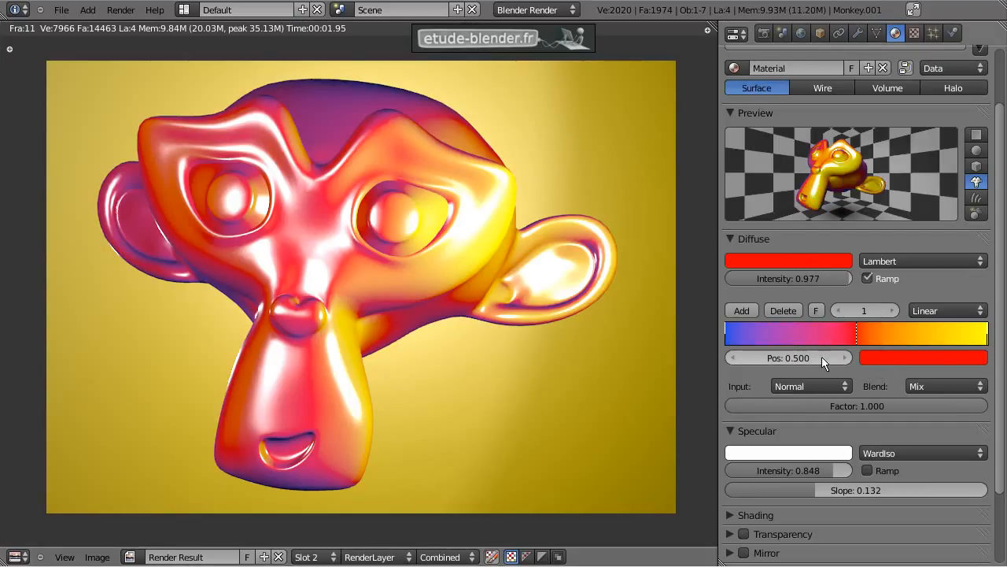
pyautogui.press('F12')
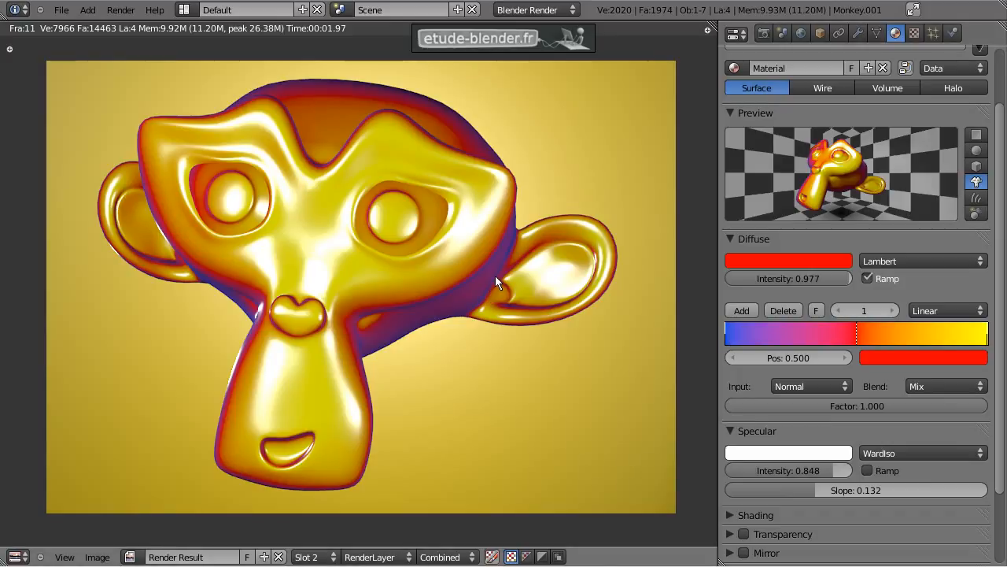
# Return to a solid perspective view, put the monkey head in Edit Mode and display its face normals.
pyautogui.press('Escape')
pyautogui.scroll(3, 345, 256)
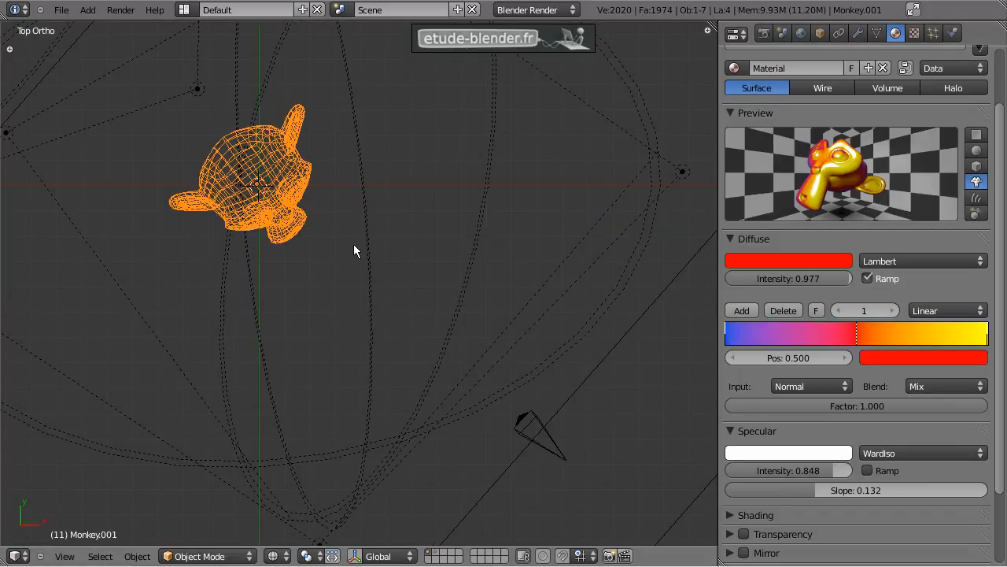
pyautogui.moveTo(353, 244); pyautogui.dragTo(306, 205, button='middle')
pyautogui.press('z')
pyautogui.scroll(1, 351, 241)
pyautogui.moveTo(352, 244); pyautogui.dragTo(433, 259, button='middle')
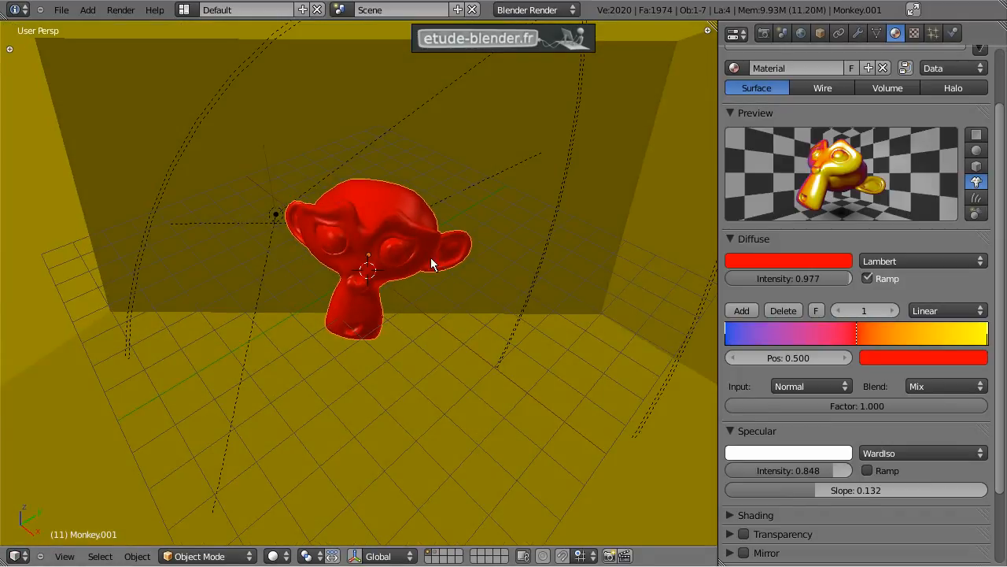
pyautogui.press('Tab')
pyautogui.scroll(2, 441, 257)
pyautogui.press('n')
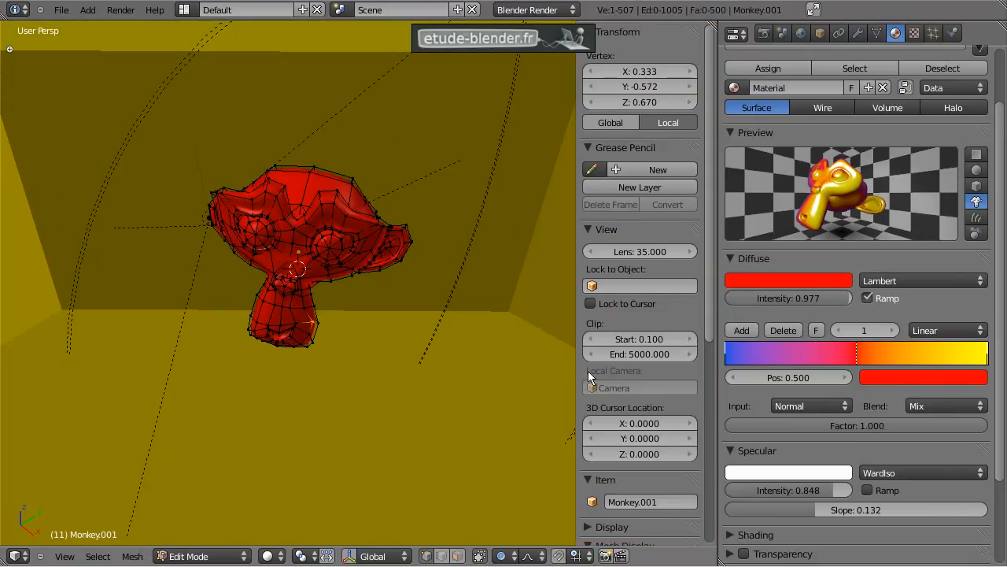
pyautogui.scroll(-8, 590, 370)
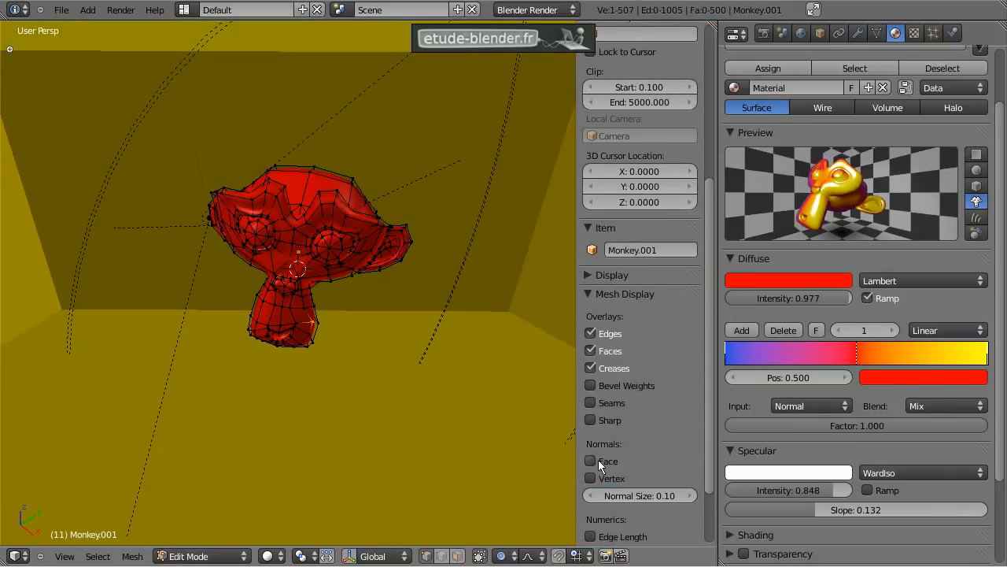
pyautogui.click(591, 462)
pyautogui.moveTo(371, 289); pyautogui.dragTo(386, 286, button='middle')
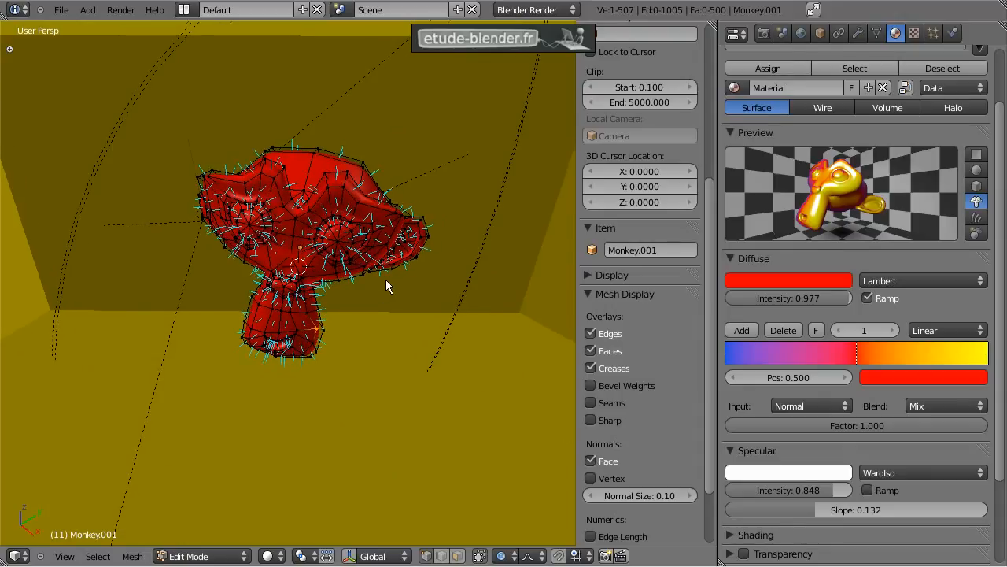
# Examine the monkey head's face normals from several angles, comparing the Edit Mode mesh with the Object Mode surface.
pyautogui.press('Tab')
pyautogui.press('n')
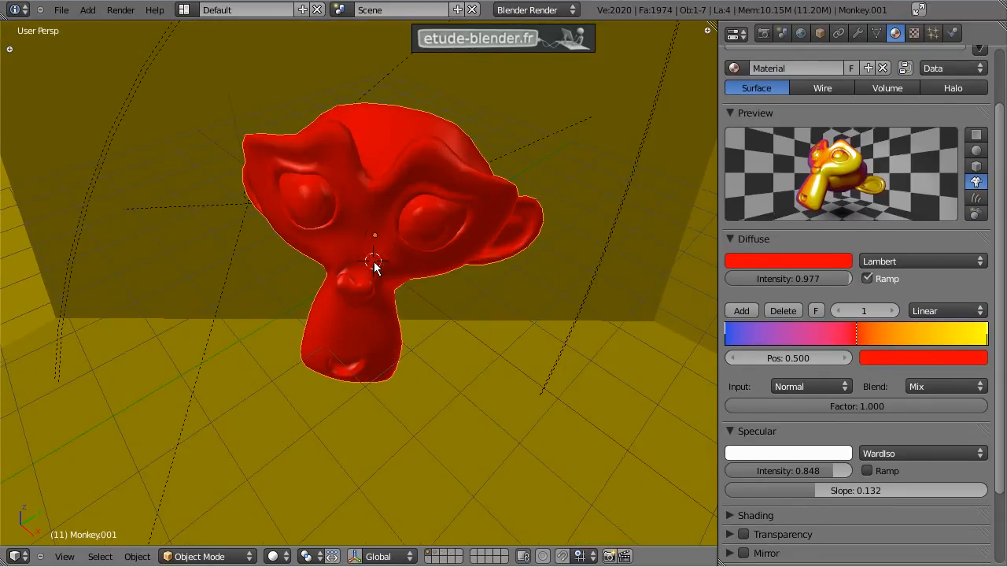
pyautogui.press('Tab')
pyautogui.moveTo(398, 265); pyautogui.dragTo(376, 285, button='middle')
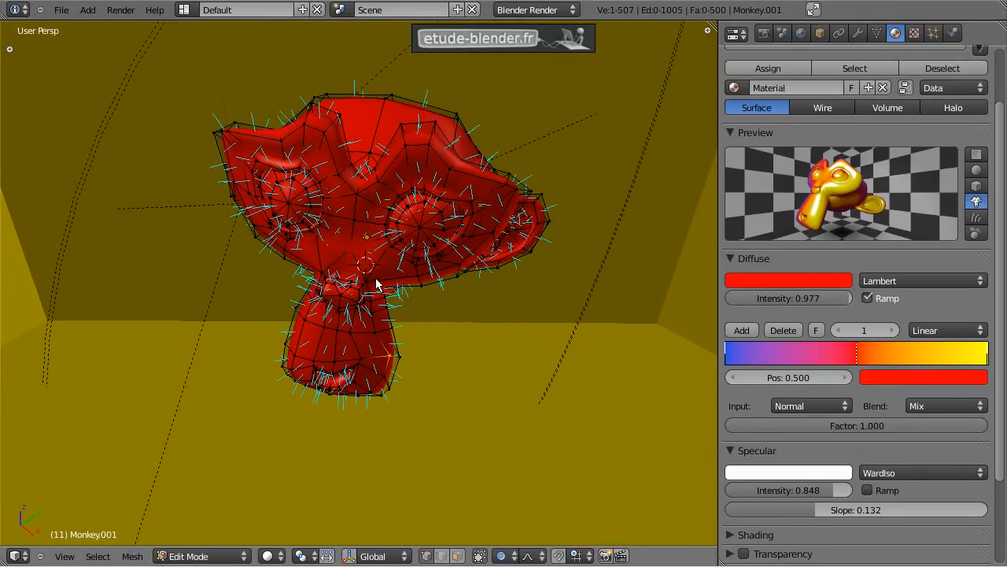
pyautogui.press('Tab')
pyautogui.press('Tab')
pyautogui.press('n')
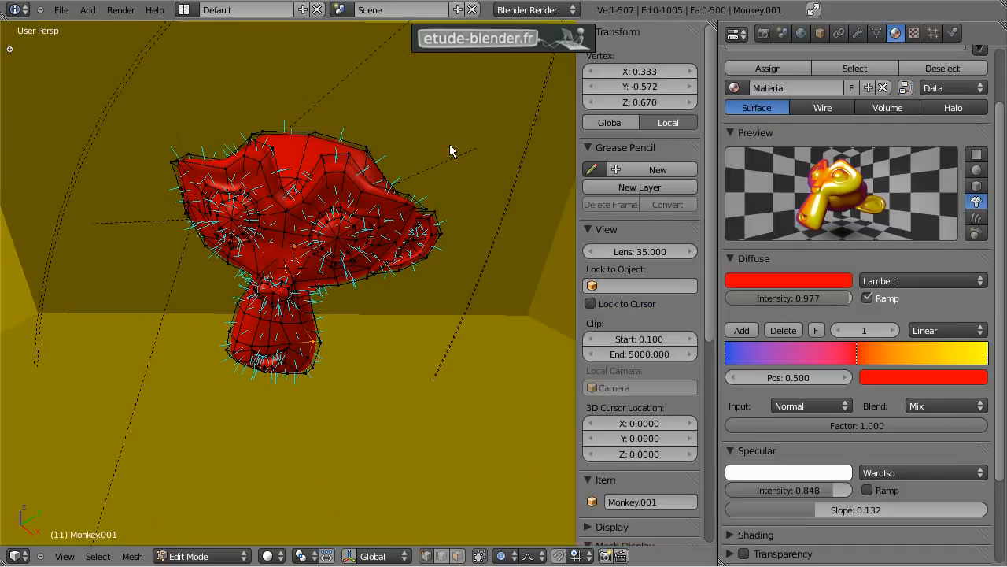
pyautogui.press('Tab')
pyautogui.moveTo(333, 225); pyautogui.dragTo(317, 251, button='middle')
pyautogui.scroll(3, 318, 245)
pyautogui.press('Tab')
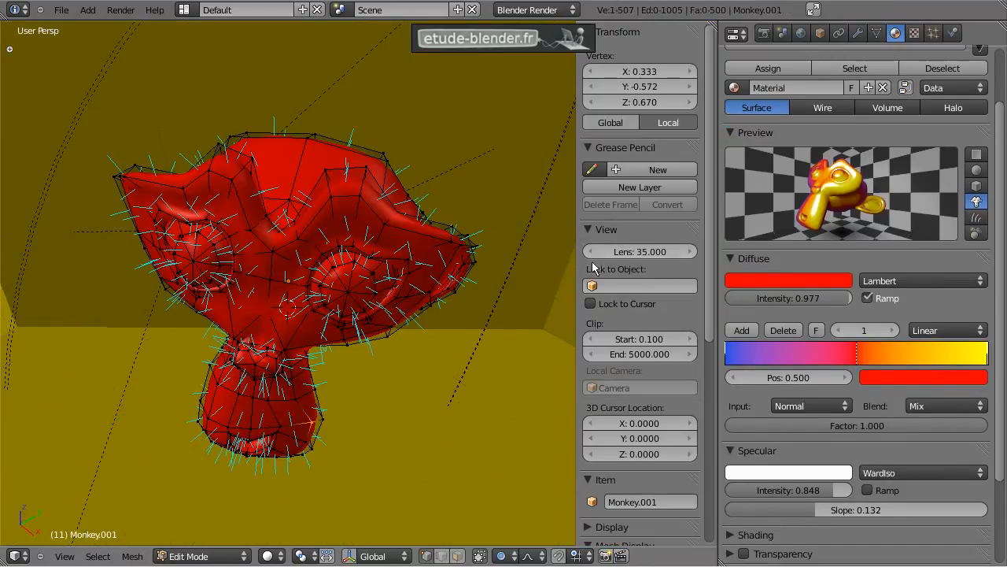
pyautogui.press('n')
pyautogui.press('Tab')
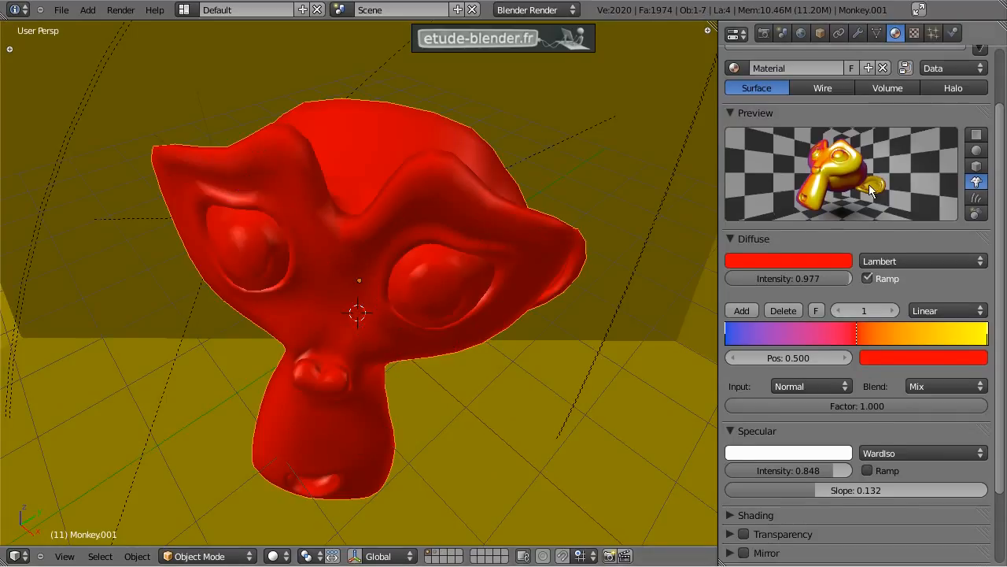
# Test-render the monkey head with the diffuse ramp input set to Result and again with it set to Shader.
pyautogui.click(777, 383)
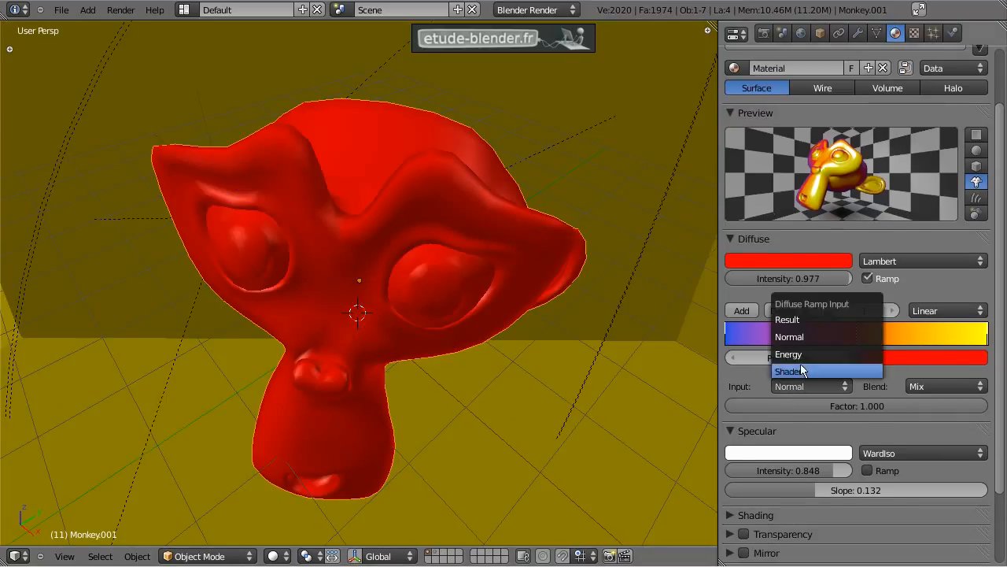
pyautogui.click(803, 319)
pyautogui.press('F12')
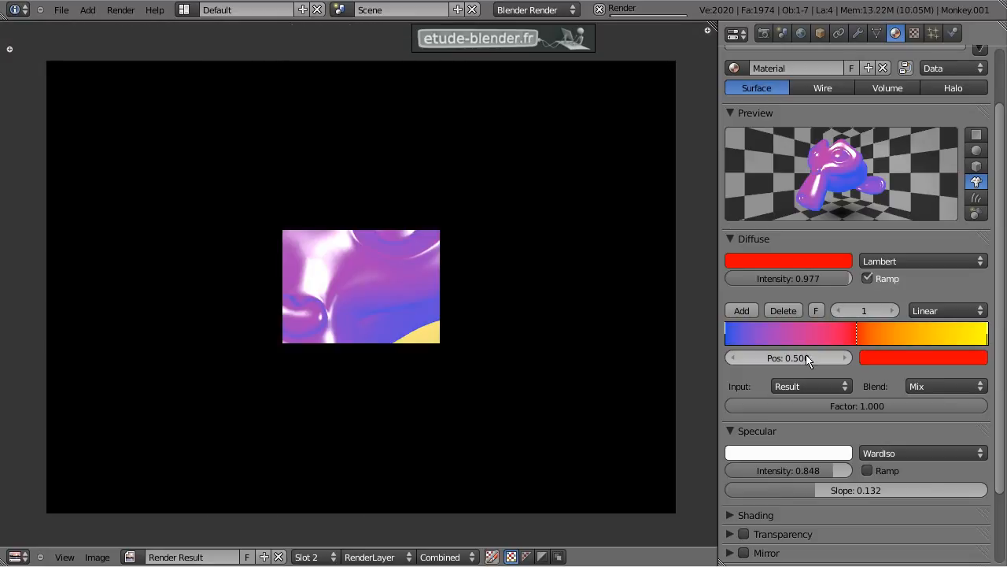
pyautogui.click(814, 386)
pyautogui.click(818, 370)
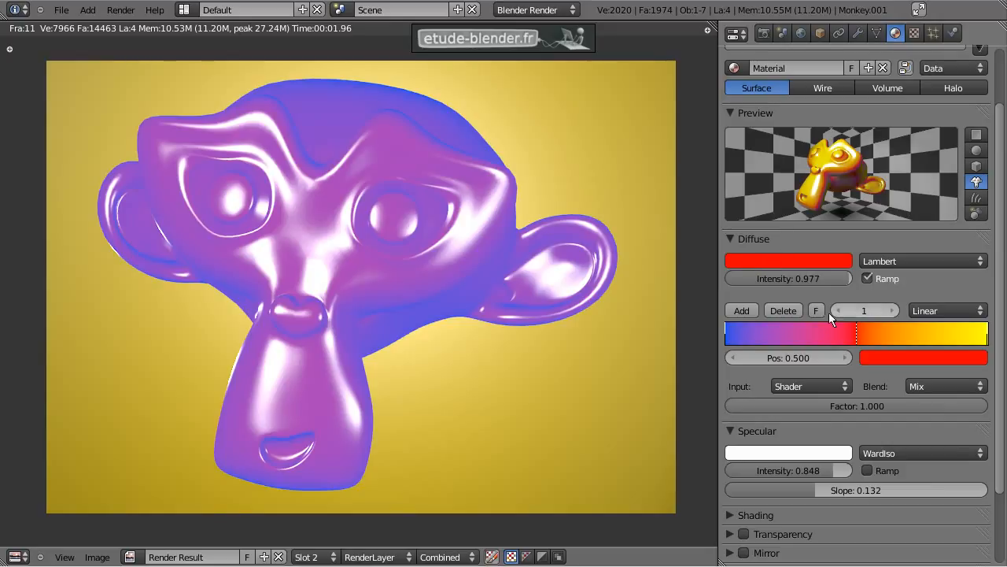
pyautogui.press('F12')
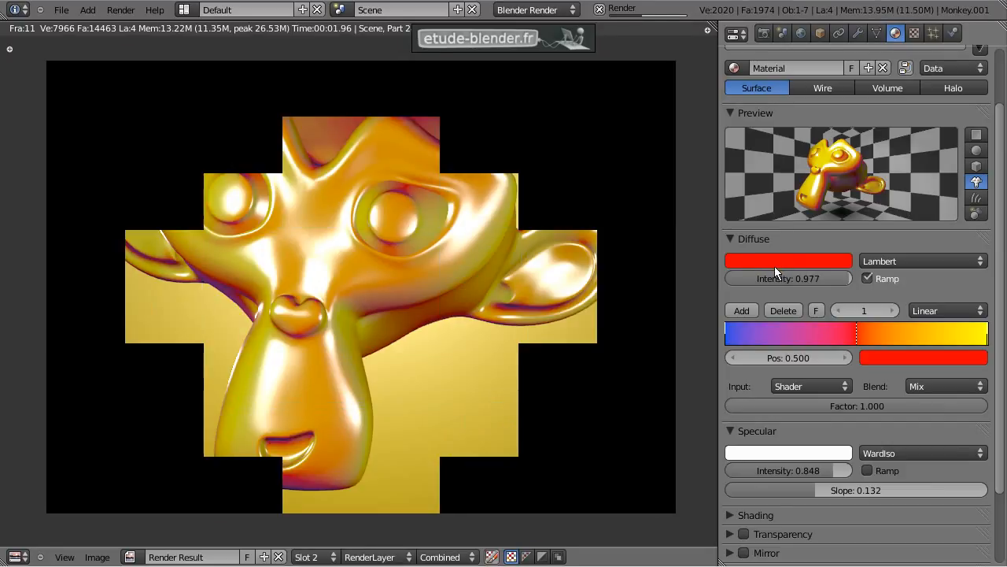
# Set the diffuse ramp input back to Normal and render the monkey head for comparison.
pyautogui.click(819, 381)
pyautogui.click(814, 337)
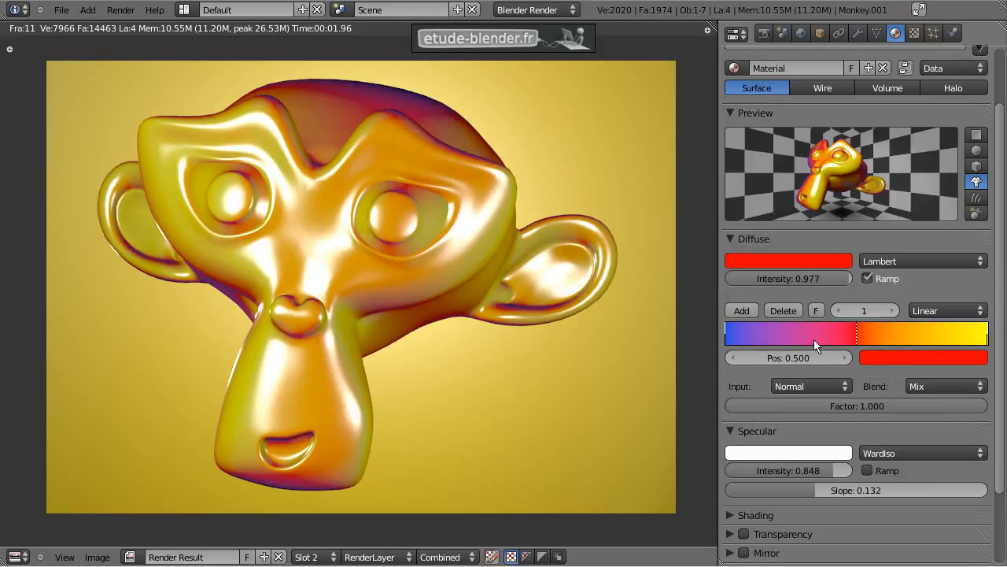
pyautogui.press('F12')
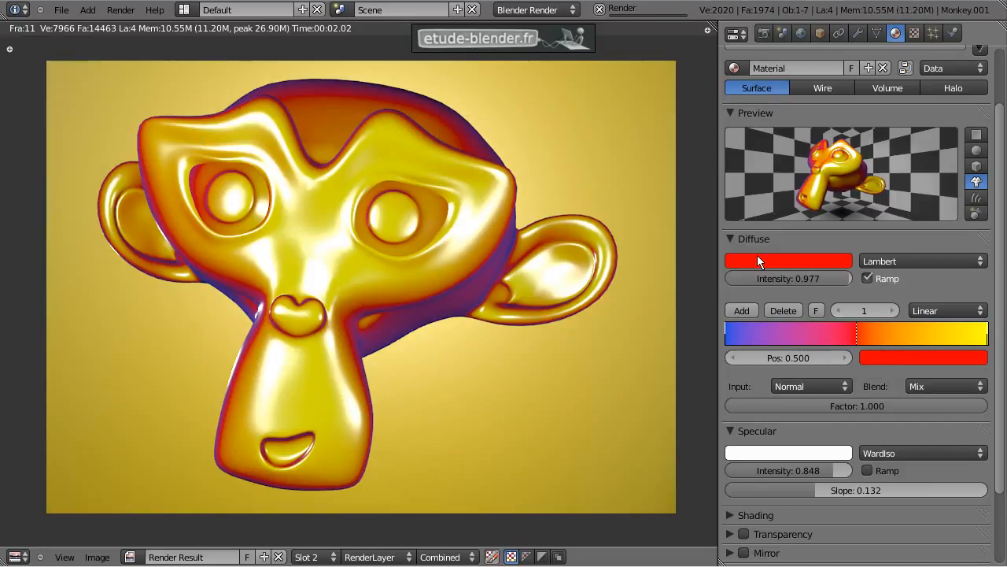
# Change the diffuse ramp's blend mode to Subtract and render the result.
pyautogui.click(938, 384)
pyautogui.click(916, 318)
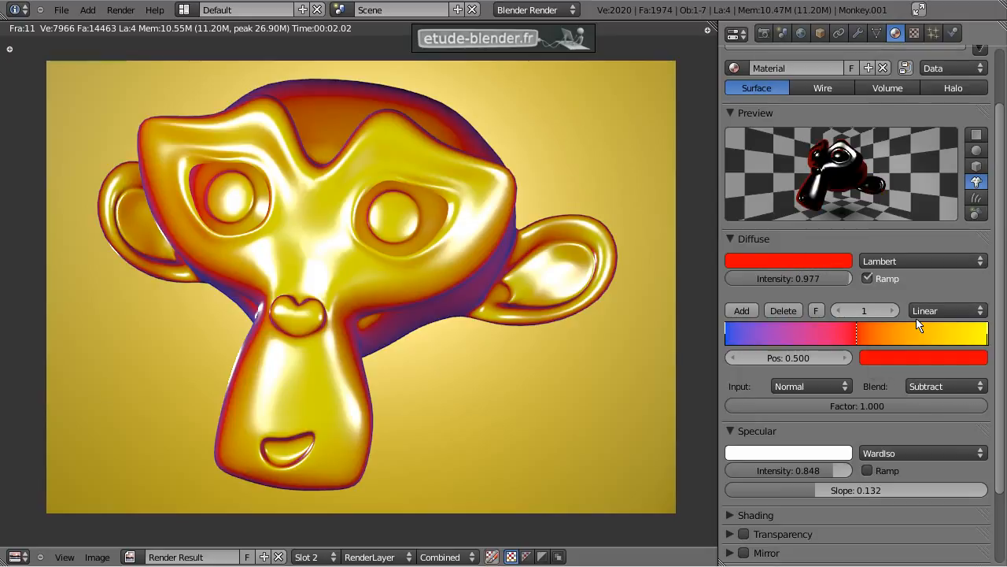
pyautogui.press('F12')
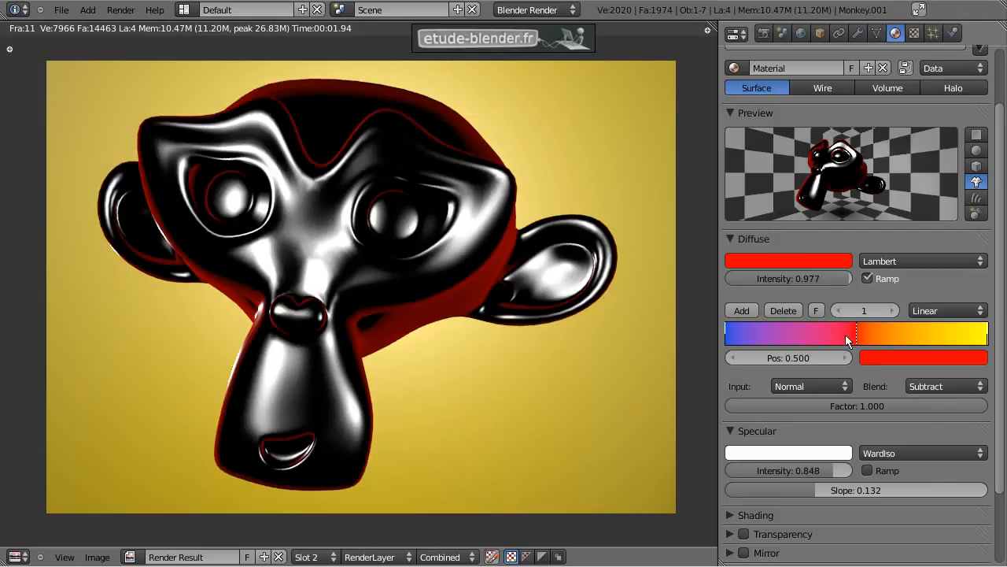
# Change the material's diffuse colour to light green (R 0.475, G 1.000, B 0.525) and render the monkey head.
pyautogui.click(786, 262)
pyautogui.moveTo(790, 162); pyautogui.dragTo(773, 92)
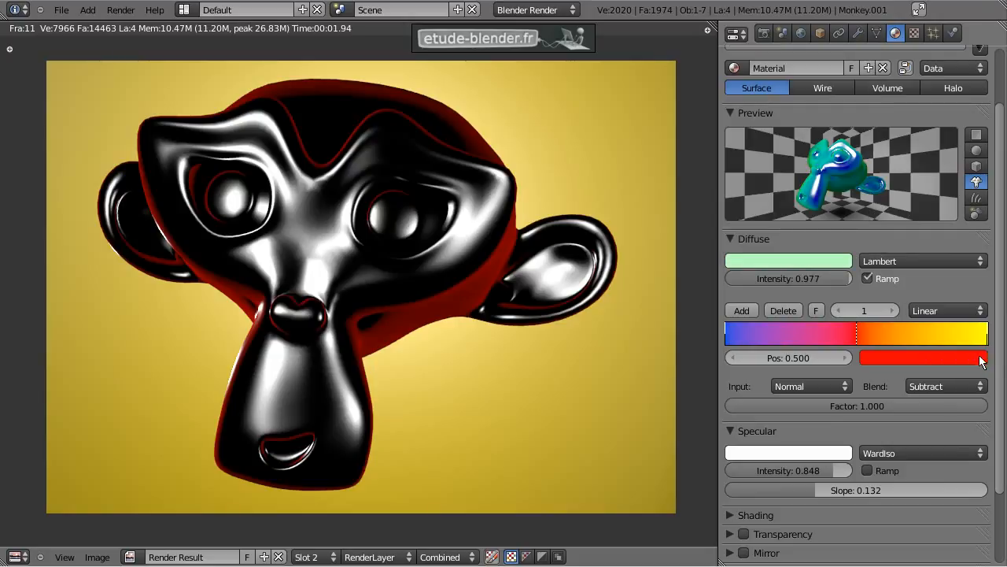
pyautogui.press('F12')
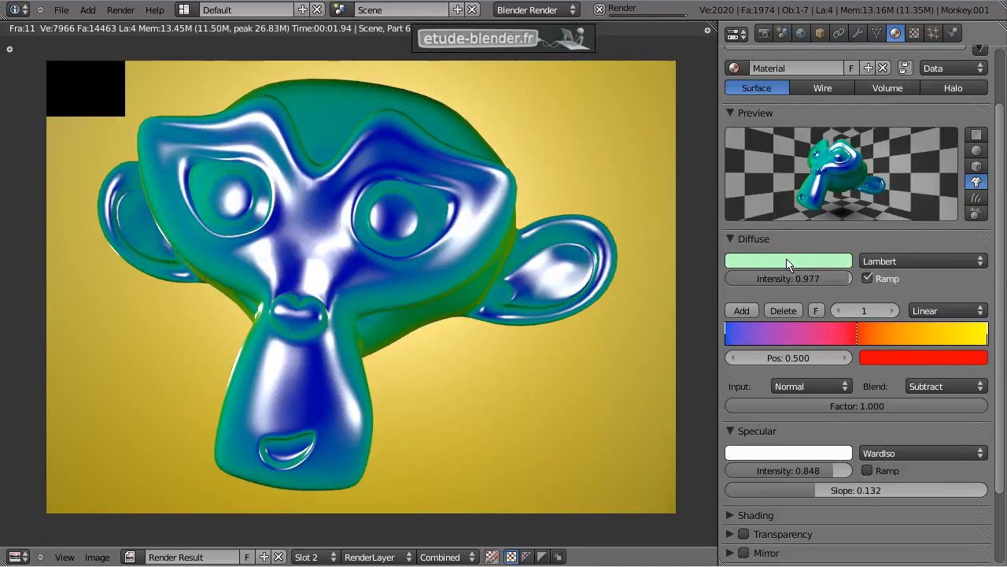
# Try a diffuse ramp factor of 0.503 in a test render and restore the factor to 1.000.
pyautogui.moveTo(971, 406); pyautogui.dragTo(838, 405)
pyautogui.press('F12')
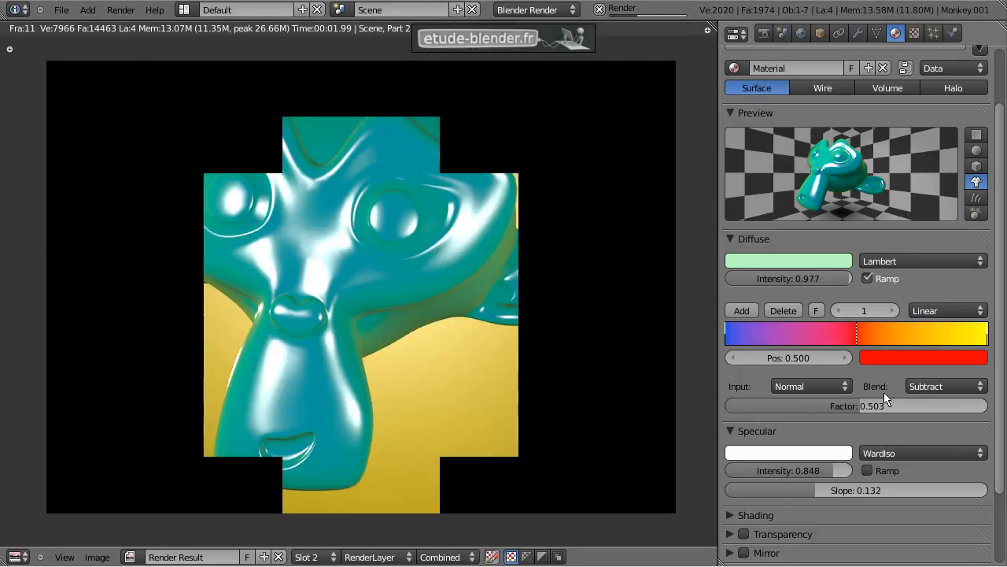
pyautogui.moveTo(862, 405); pyautogui.dragTo(986, 409)
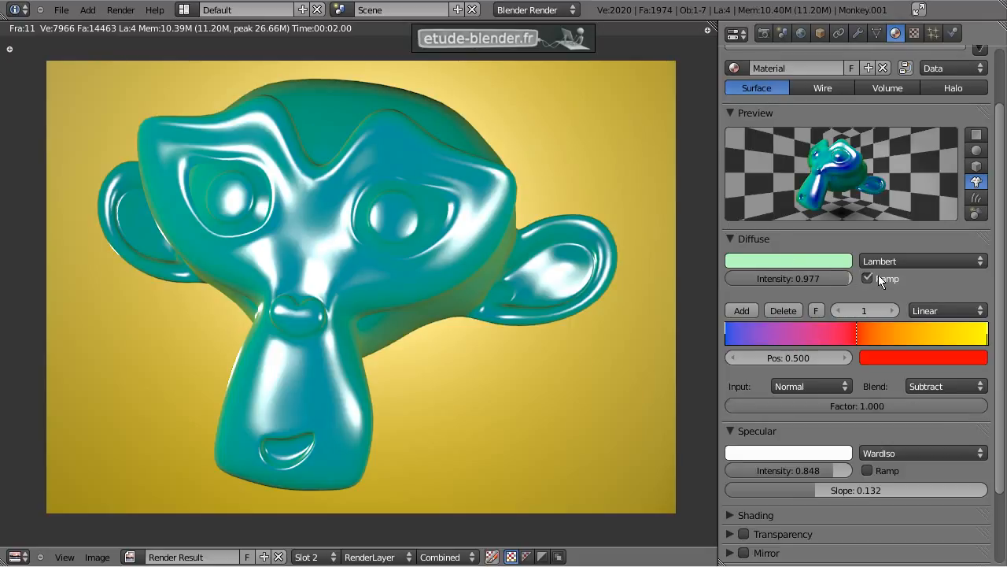
# Set the material's diffuse colour to white.
pyautogui.click(932, 312)
pyautogui.click(809, 261)
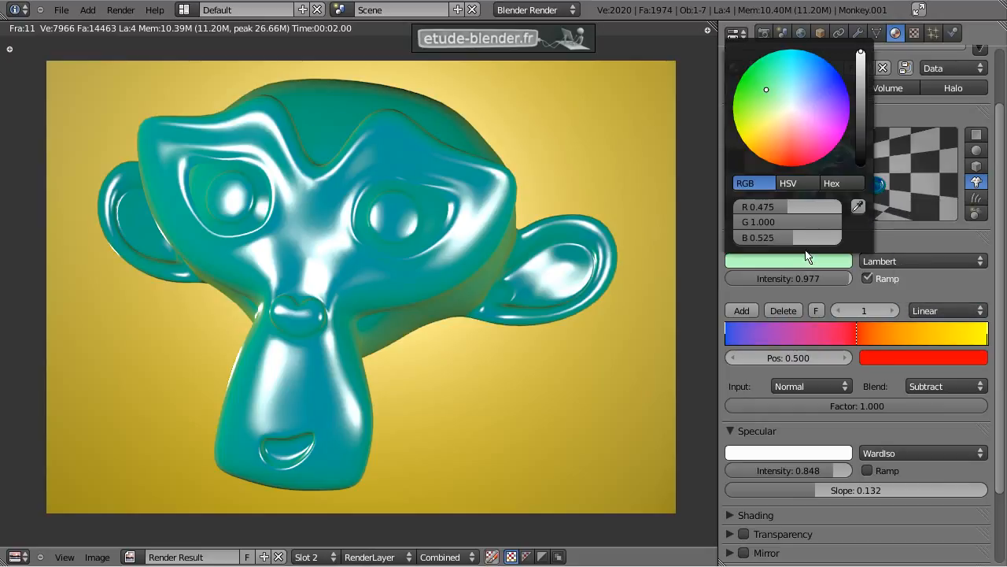
pyautogui.click(792, 106)
# Switch the diffuse ramp to Constant interpolation and move its stops, the red one towards blue and the yellow one to position 0.800.
pyautogui.click(933, 310)
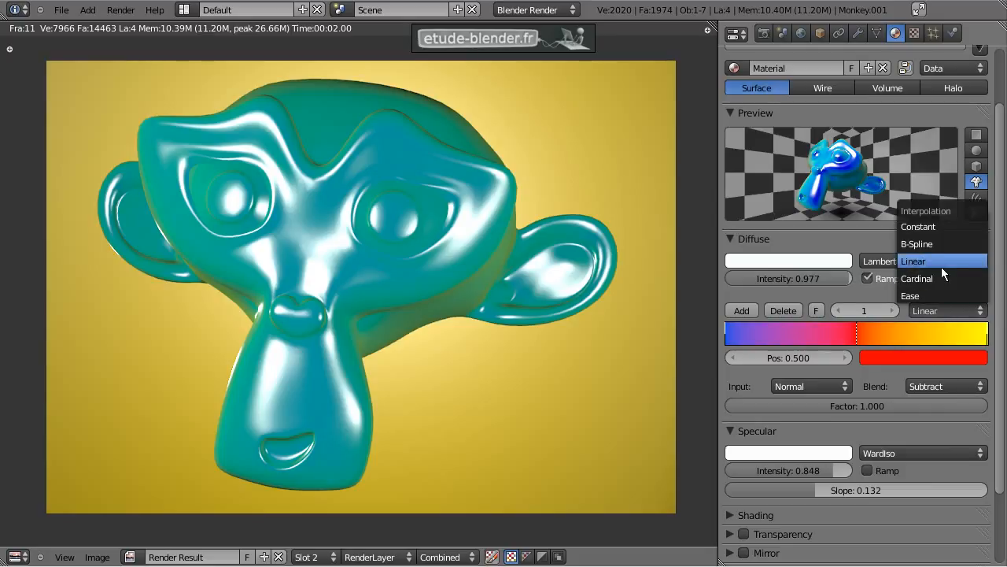
pyautogui.click(938, 277)
pyautogui.click(938, 310)
pyautogui.click(934, 223)
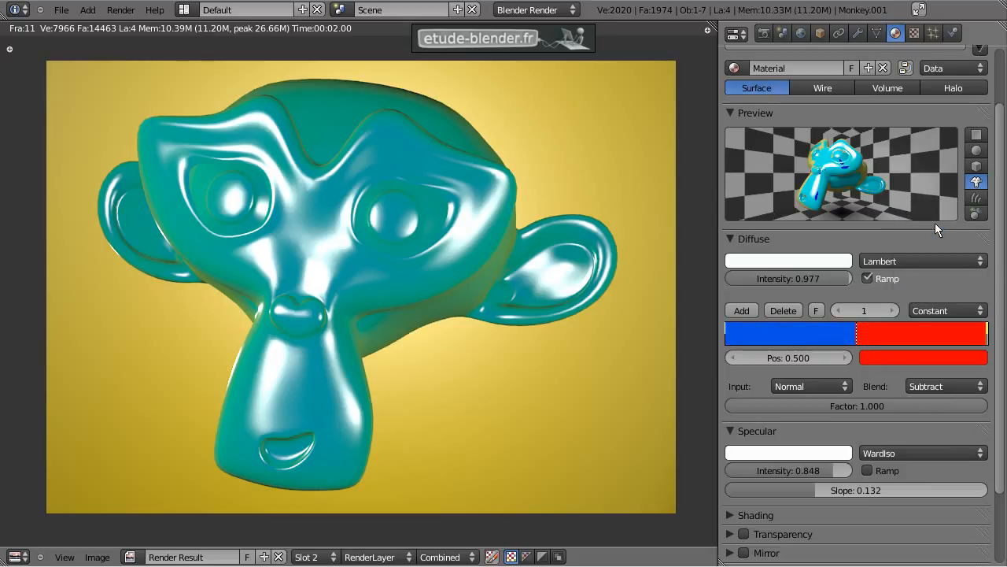
pyautogui.moveTo(859, 336); pyautogui.dragTo(823, 331)
pyautogui.moveTo(987, 337); pyautogui.dragTo(935, 337)
# Try Linear interpolation on the diffuse ramp and settle on B-Spline.
pyautogui.click(943, 309)
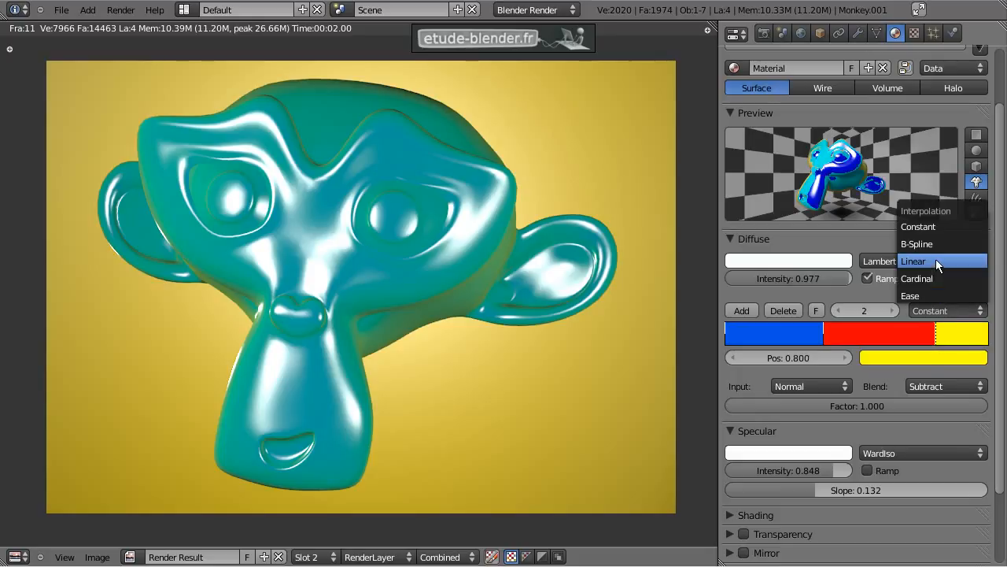
pyautogui.click(936, 261)
pyautogui.click(944, 313)
pyautogui.click(919, 244)
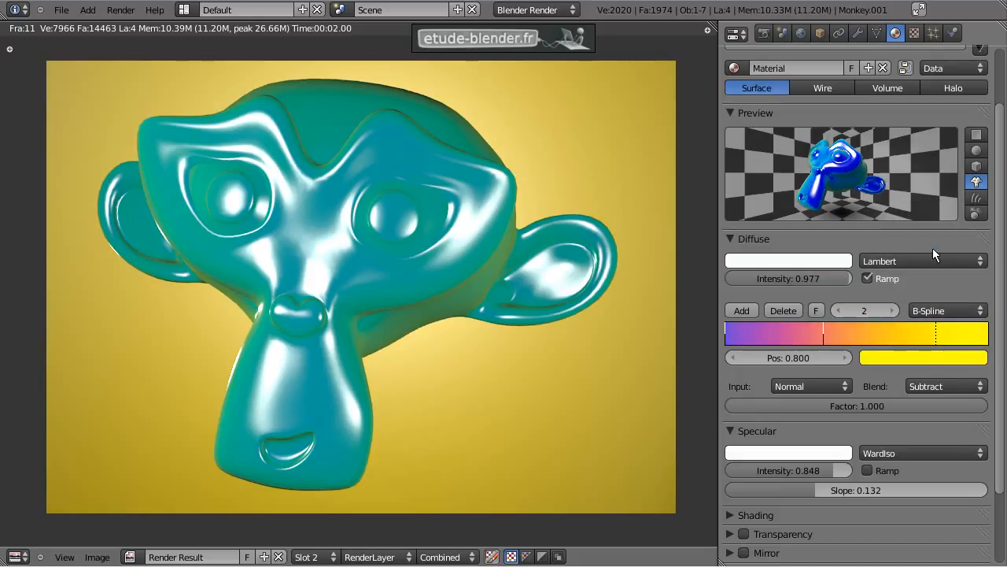
# Enable the colour ramp for the material's specular shader.
pyautogui.scroll(-3, 899, 335)
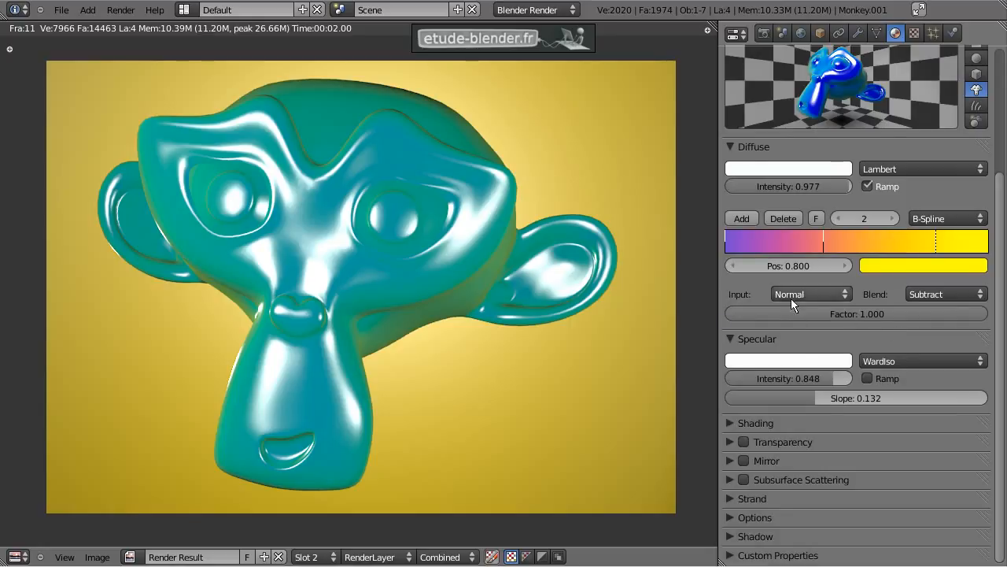
pyautogui.click(867, 379)
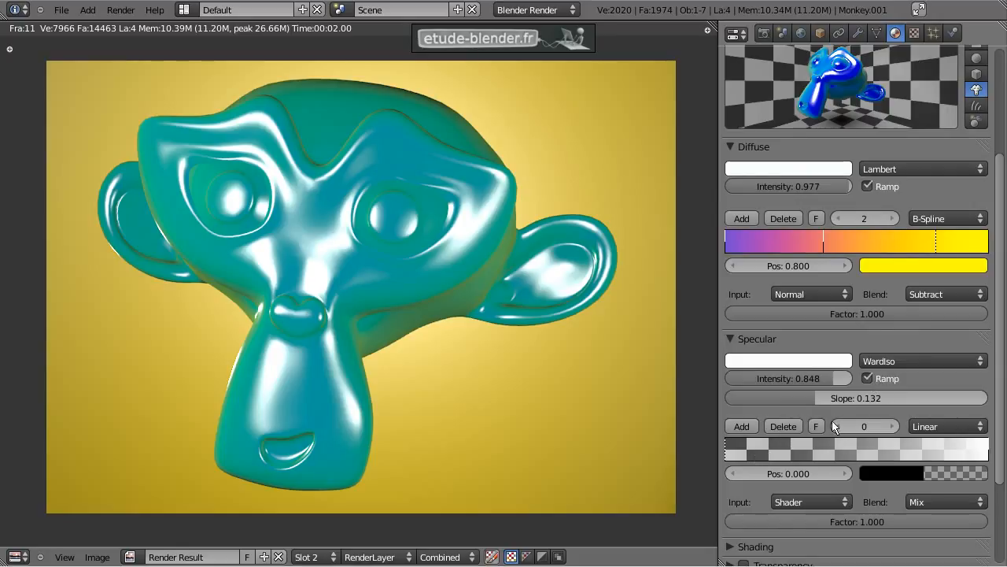
pyautogui.scroll(5, 866, 325)
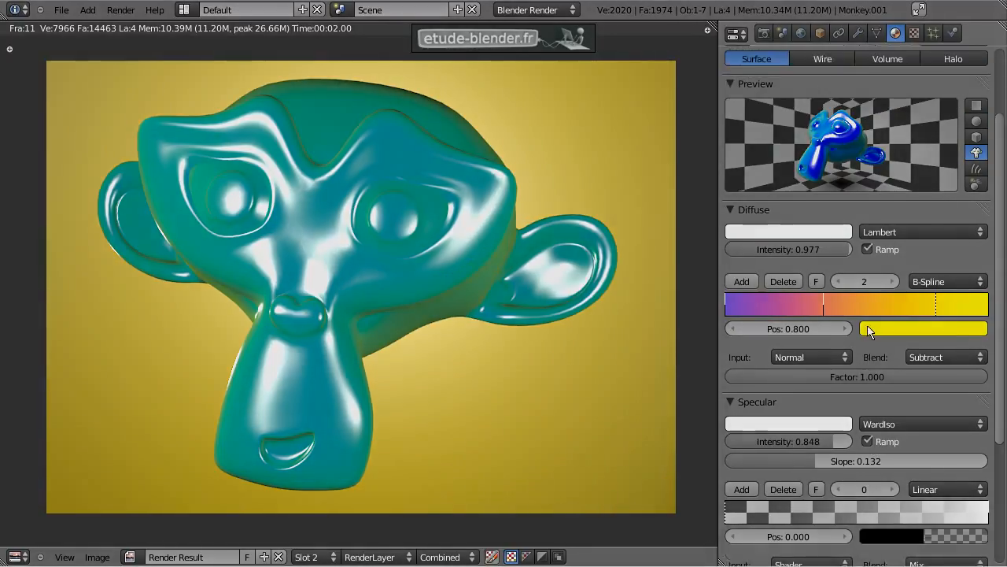